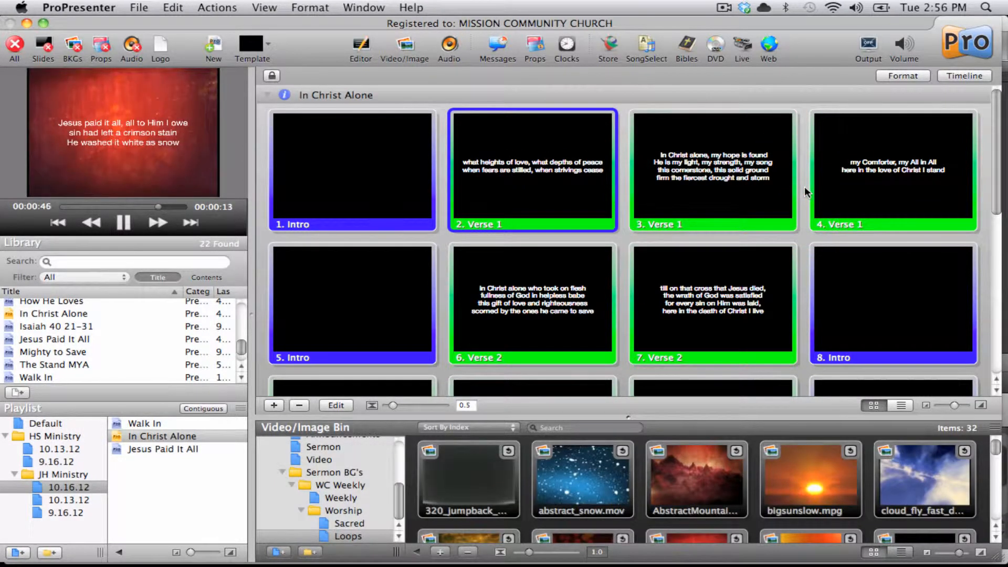
Step: Move the third slide, "In Christ alone, my hope is found", into the second position and save all
left_click(720, 179)
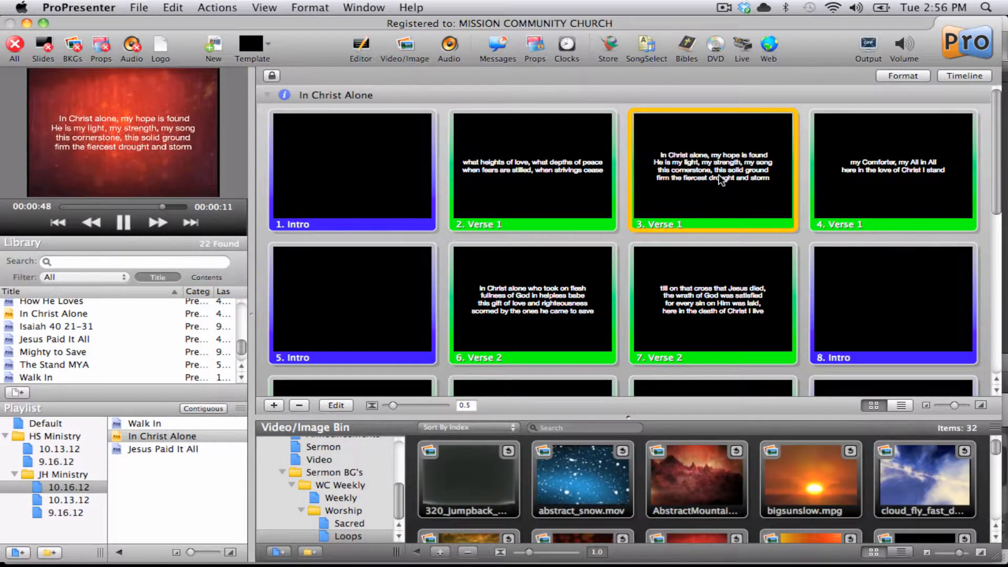
key("super")
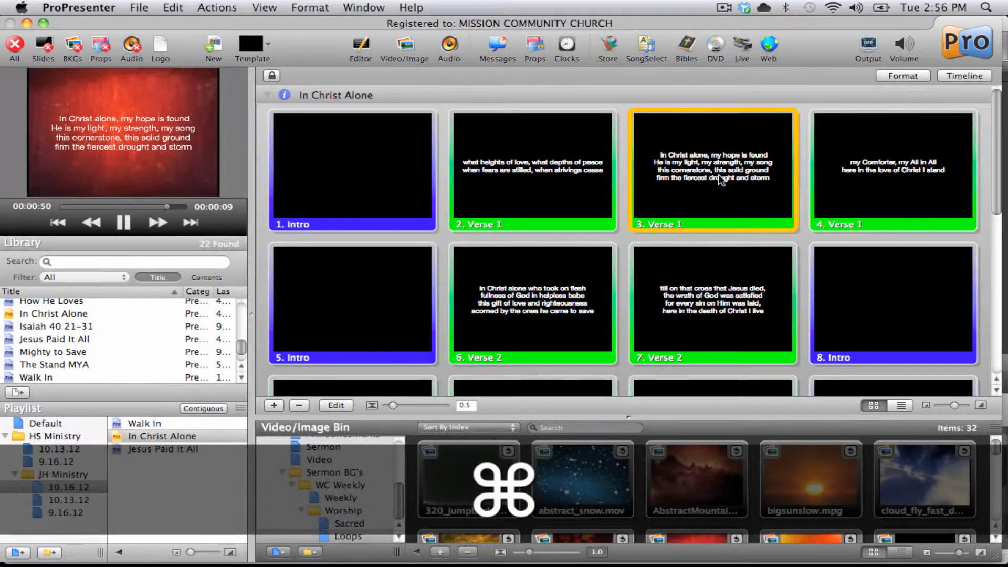
left_click_drag(720, 179, 468, 170)
key("super+s")
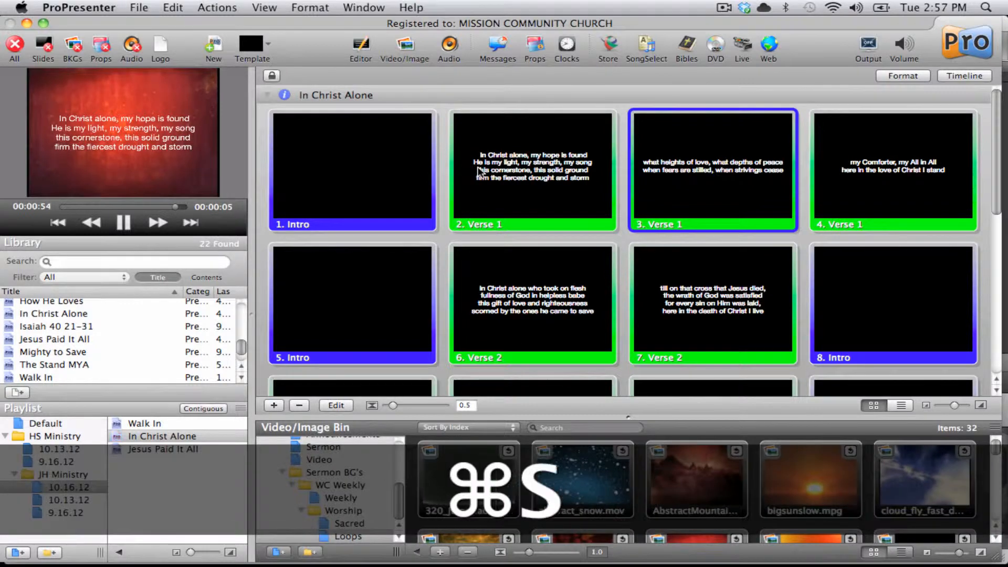
left_click(140, 7)
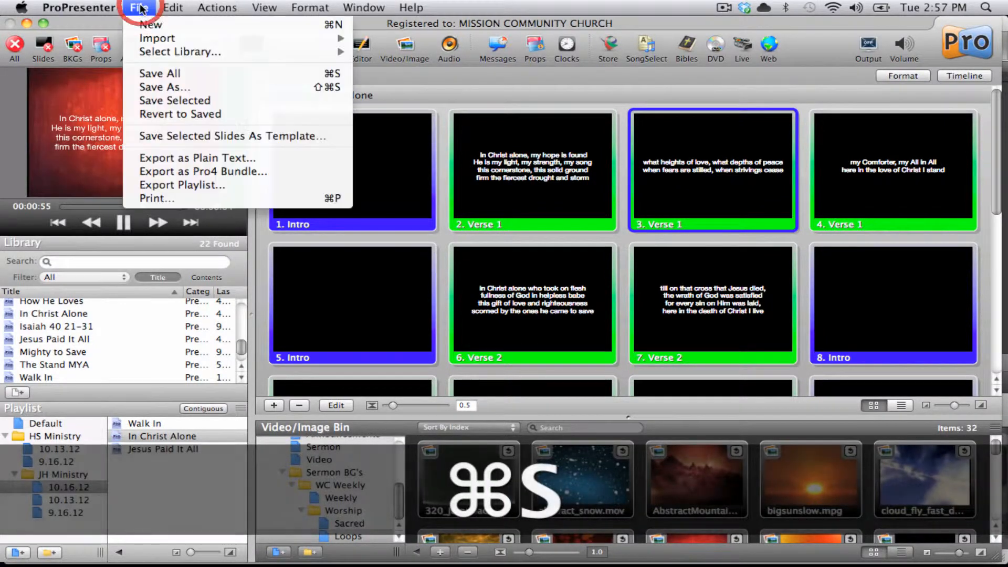
left_click(147, 77)
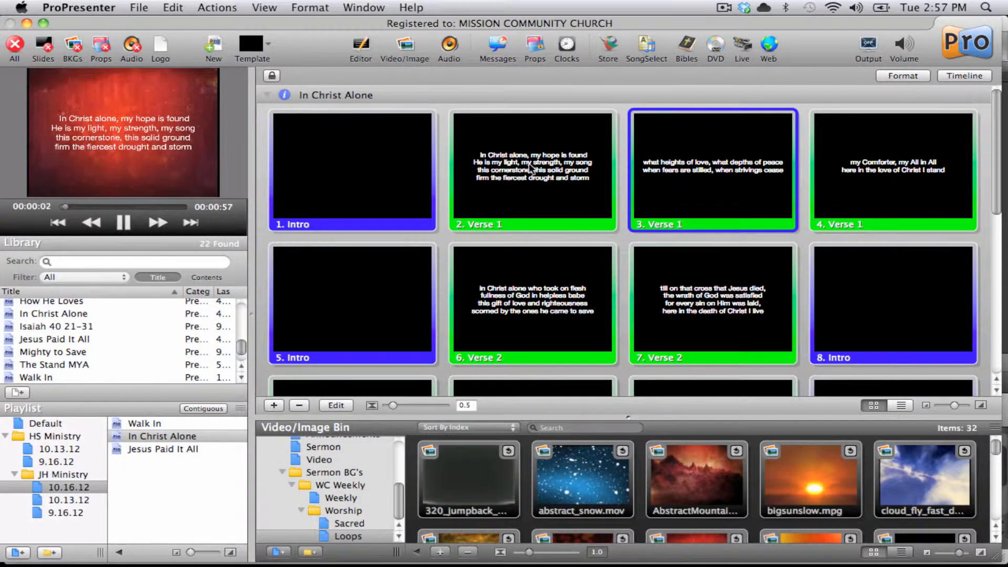
Step: Open the Verse 2 slide's lyric text box in the slide editor, then close the editor and save
left_click(337, 406)
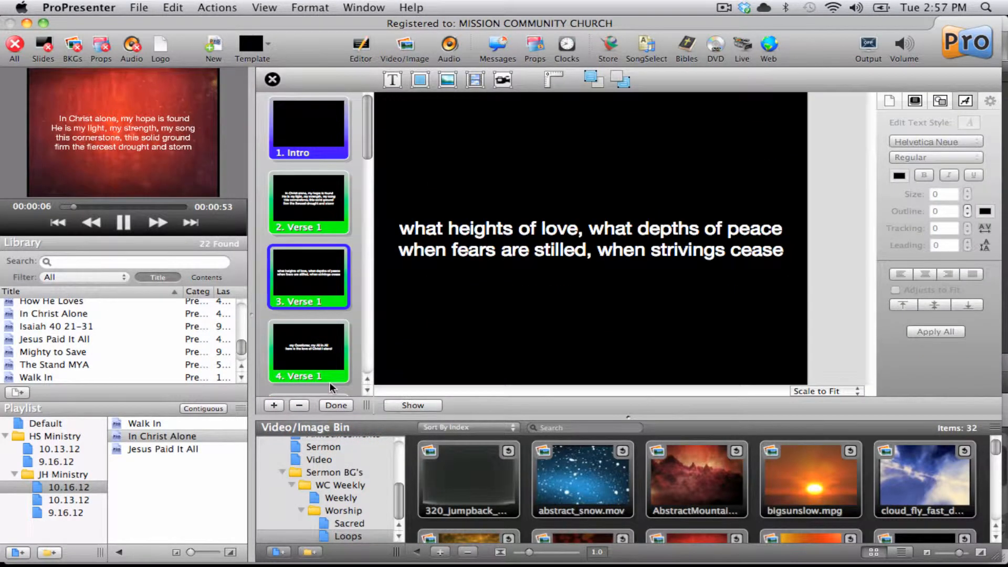
scroll(323, 305, "down", 3)
scroll(324, 298, "down", 5)
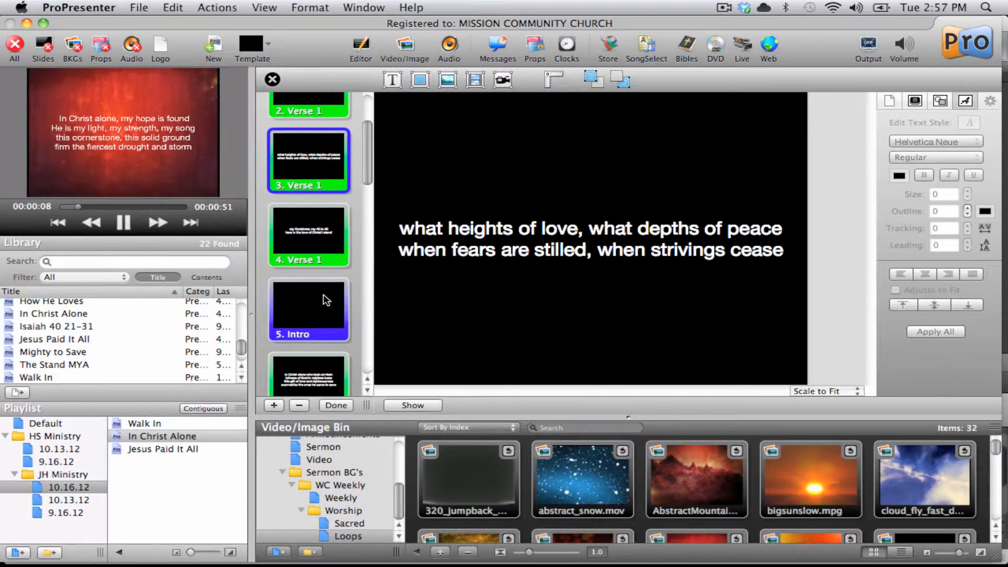
left_click(326, 299)
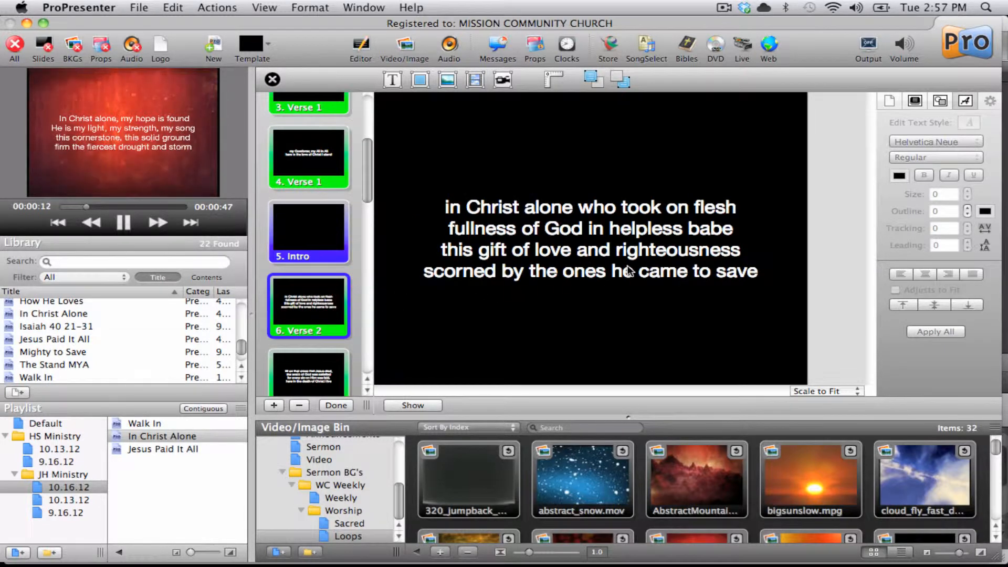
double_click(625, 270)
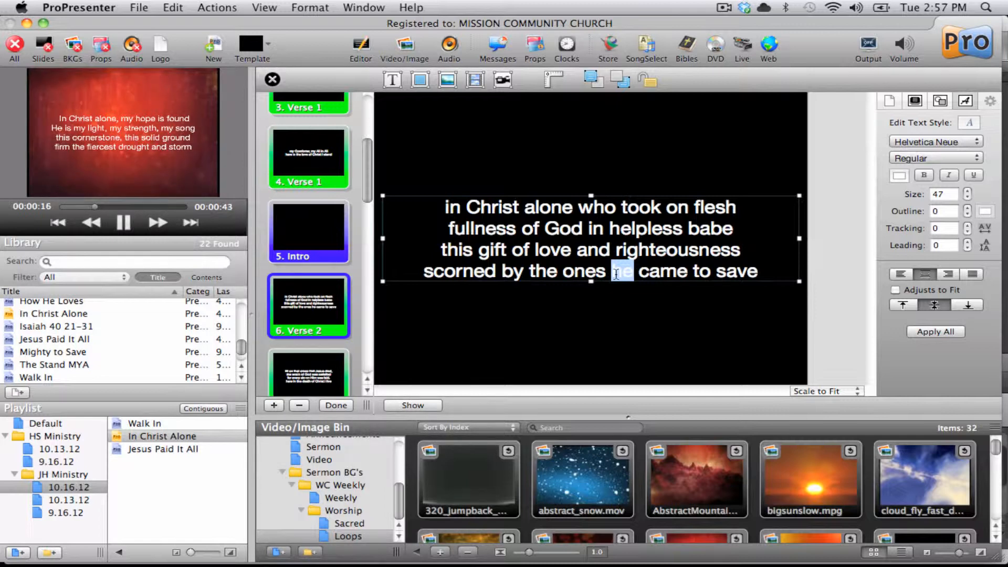
left_click(622, 270)
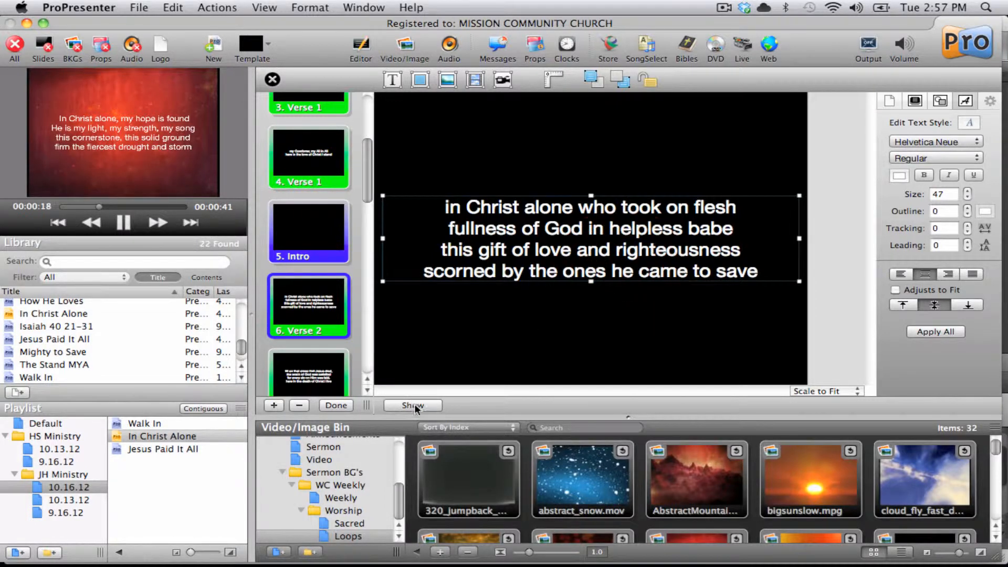
left_click(344, 405)
key("super+s")
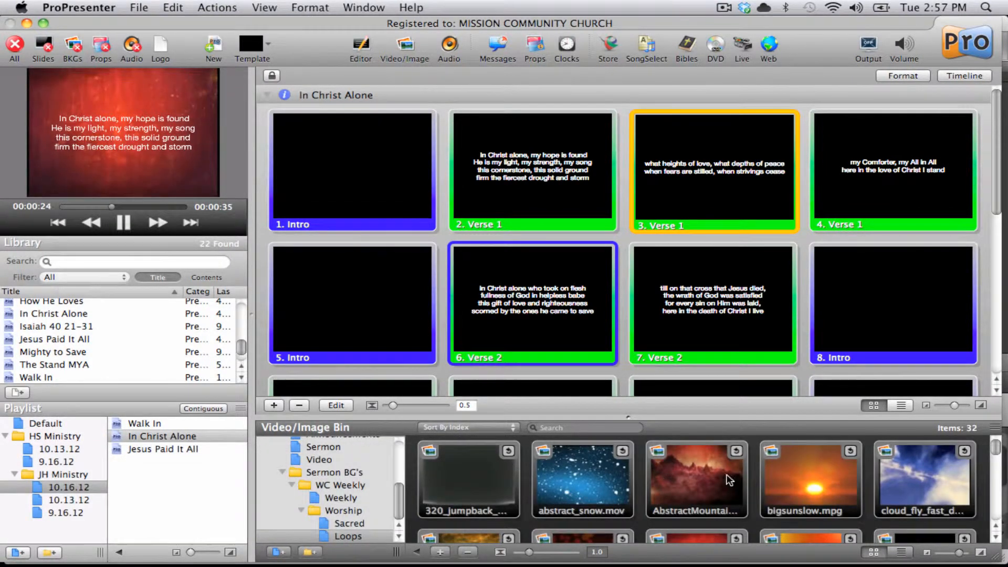
Step: Apply the BlueFlame.mpg video from the media bin as the background of the first Intro slide and save
scroll(730, 481, "down", 5)
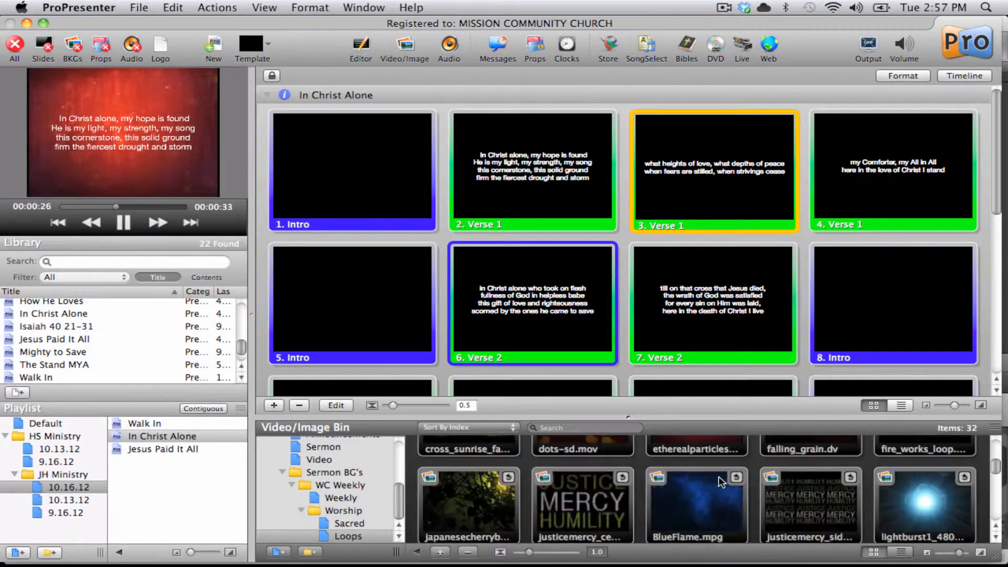
left_click(715, 503)
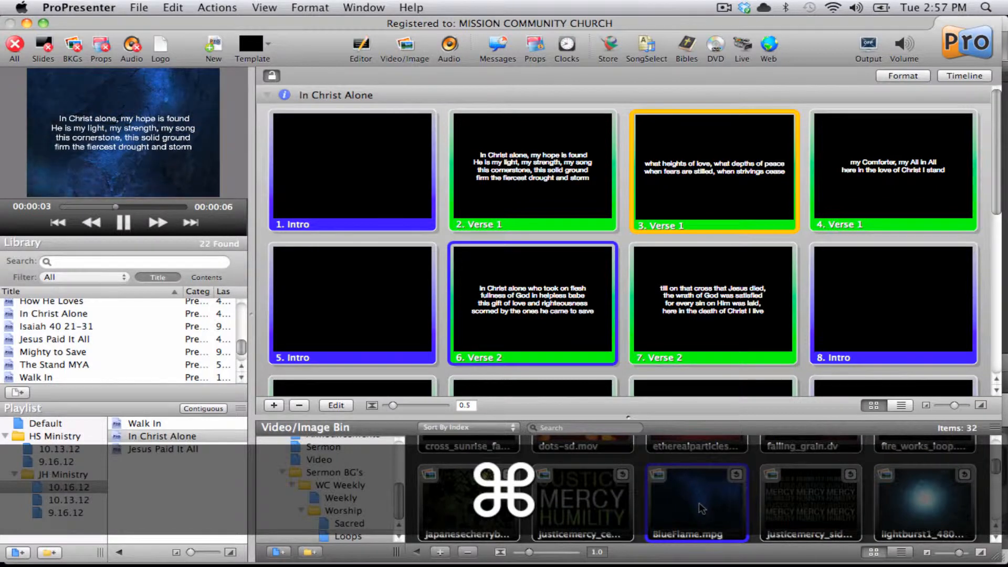
left_click_drag(702, 508, 351, 170)
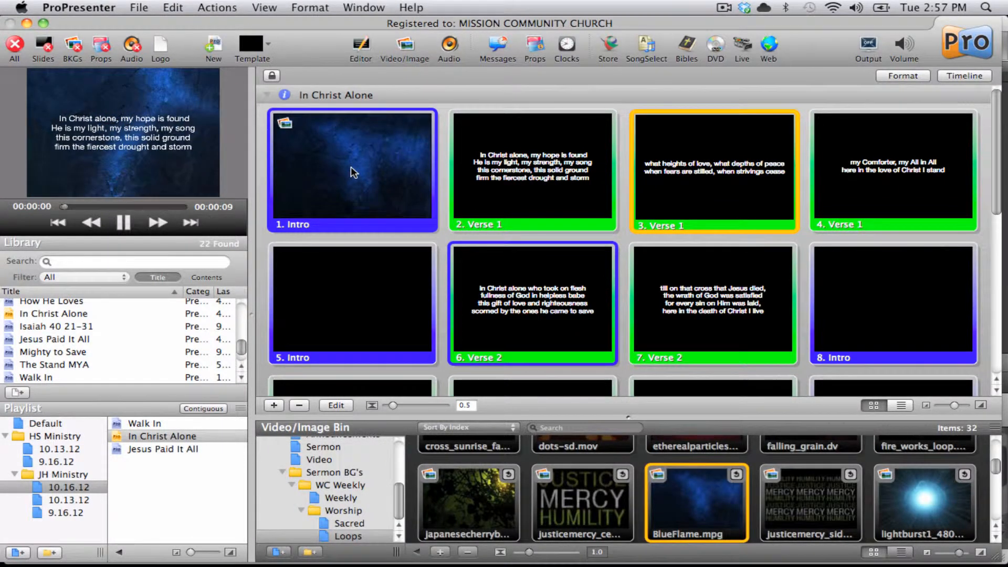
left_click(351, 167)
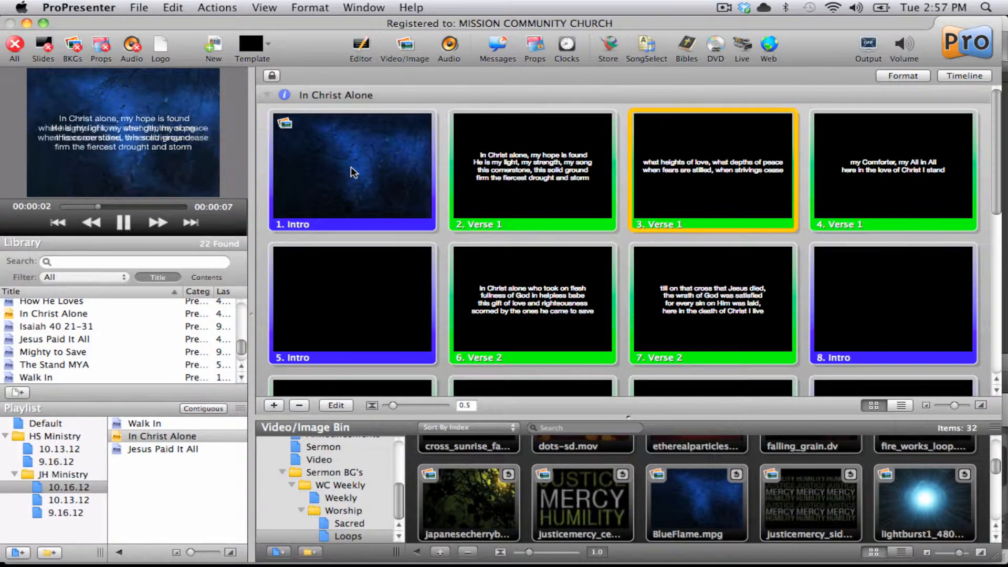
key("super+s")
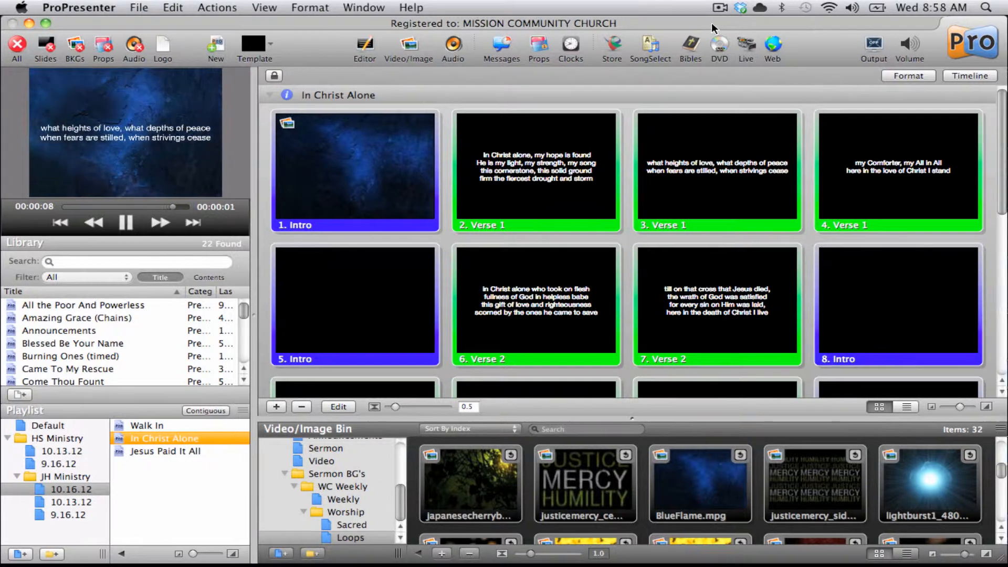
Step: Open the 1.7.2012 folder from the desktop in Finder alongside the presentation window
left_click_drag(711, 23, 445, 23)
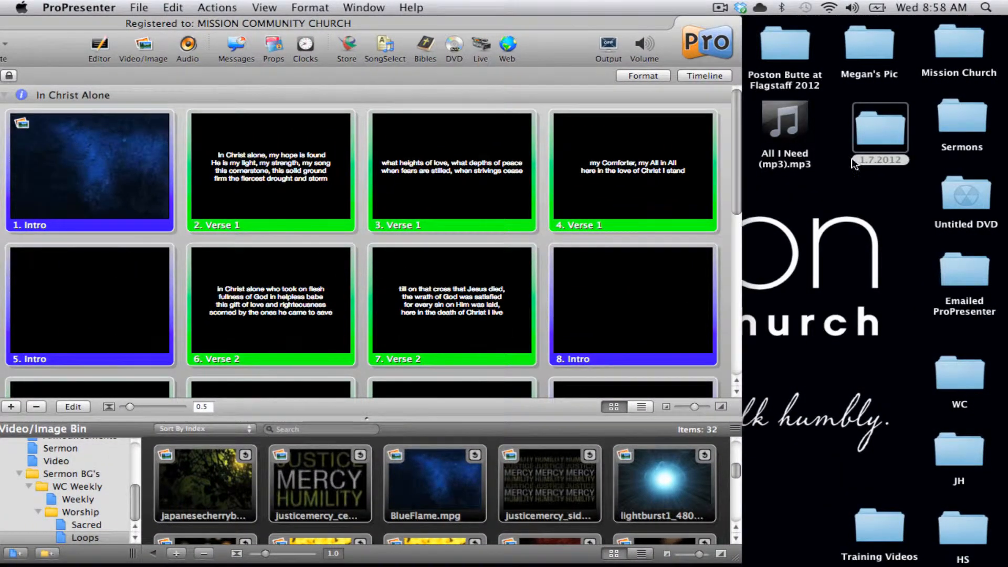
double_click(882, 137)
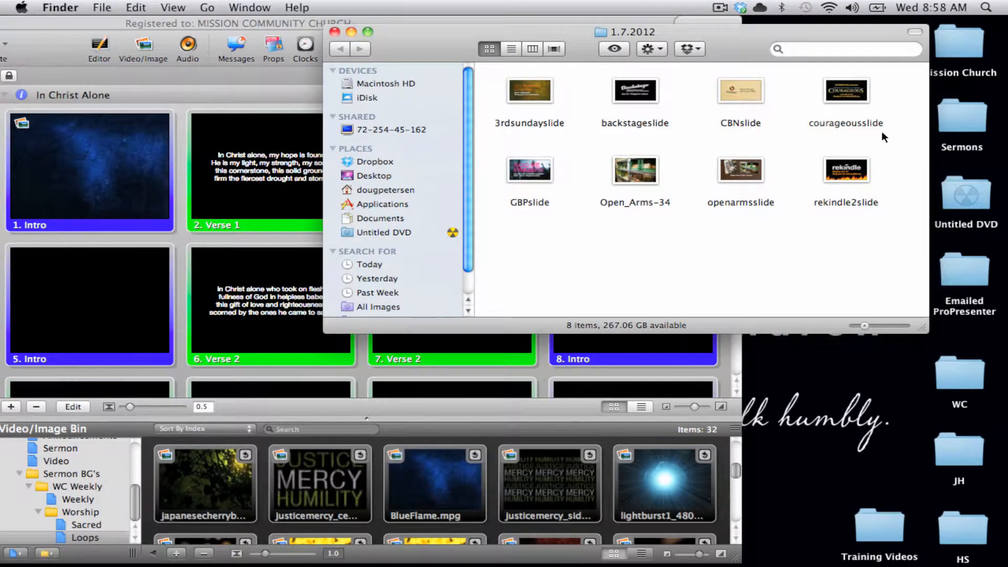
left_click(292, 22)
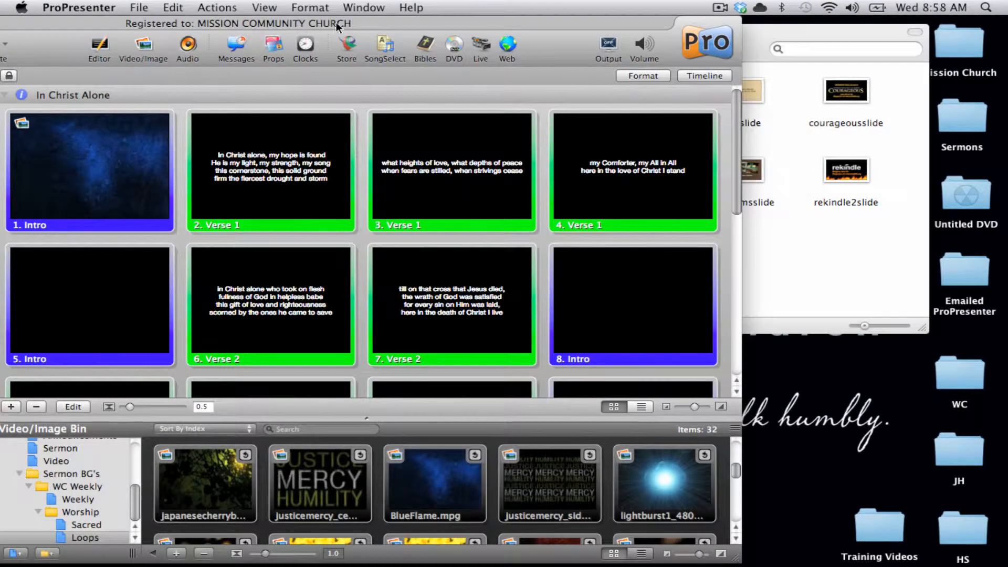
left_click_drag(381, 23, 646, 23)
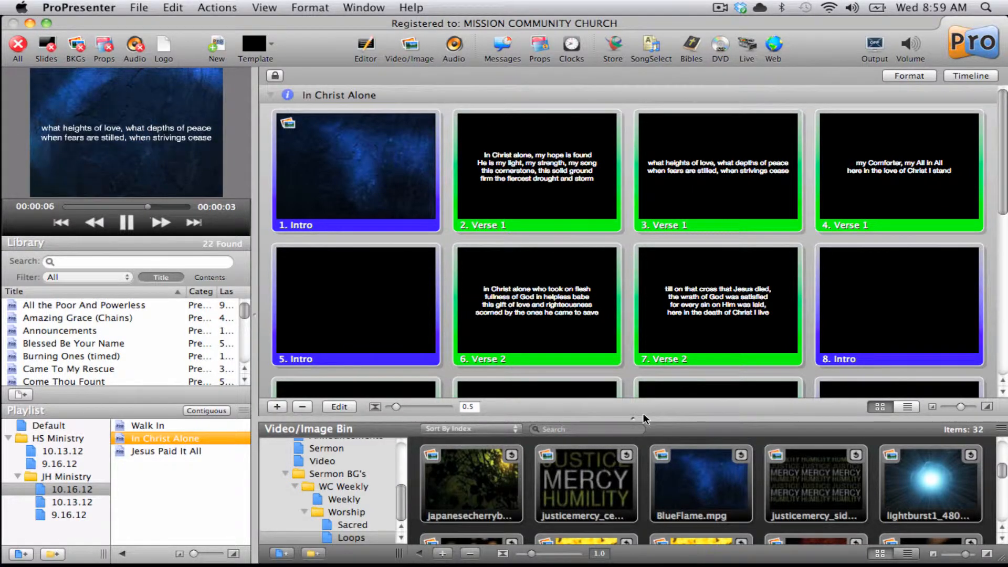
Step: Enlarge the Video/Image Bin and browse the High School folder and its Announcements and Sermon subfolders
left_click_drag(637, 418, 635, 366)
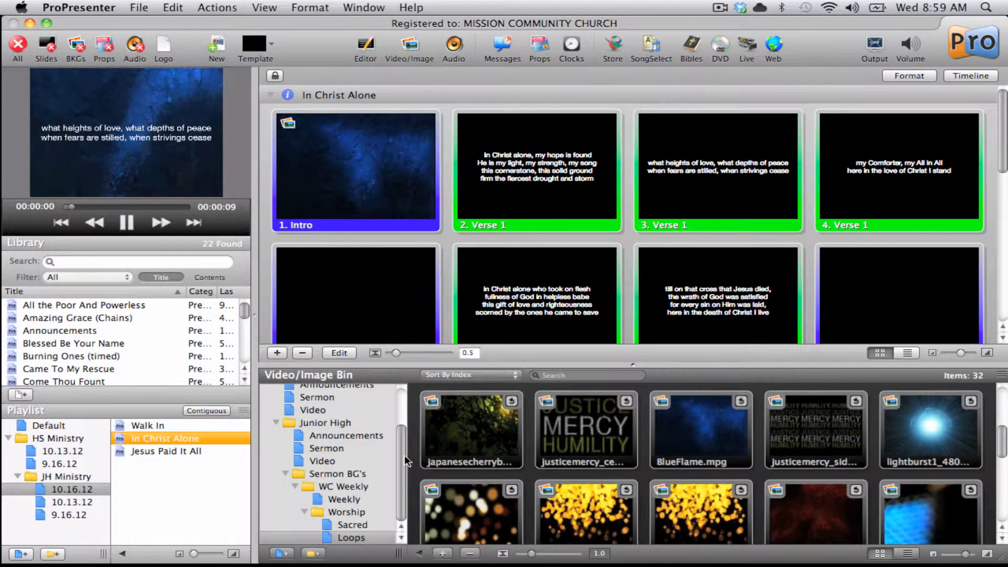
left_click_drag(404, 461, 404, 439)
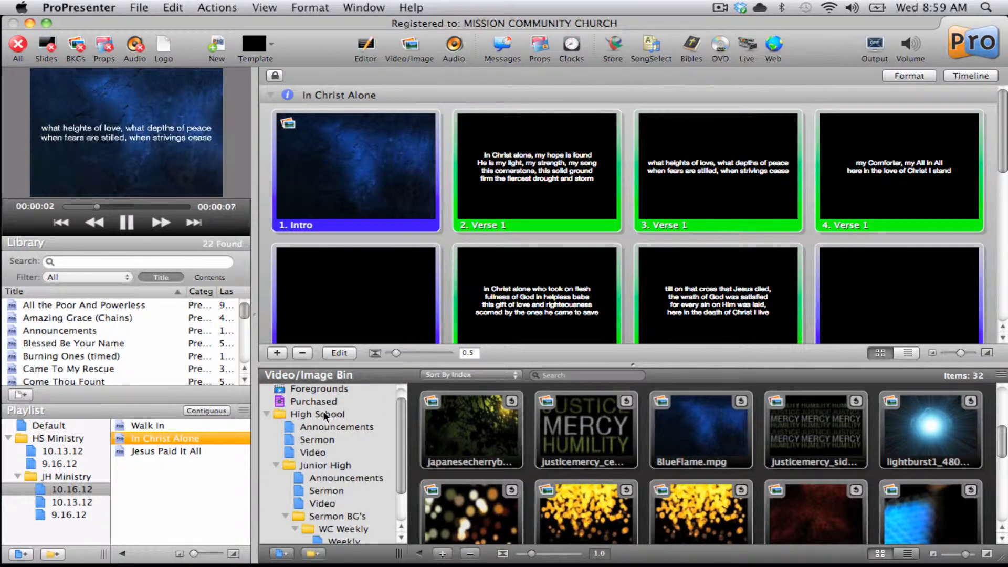
left_click(323, 411)
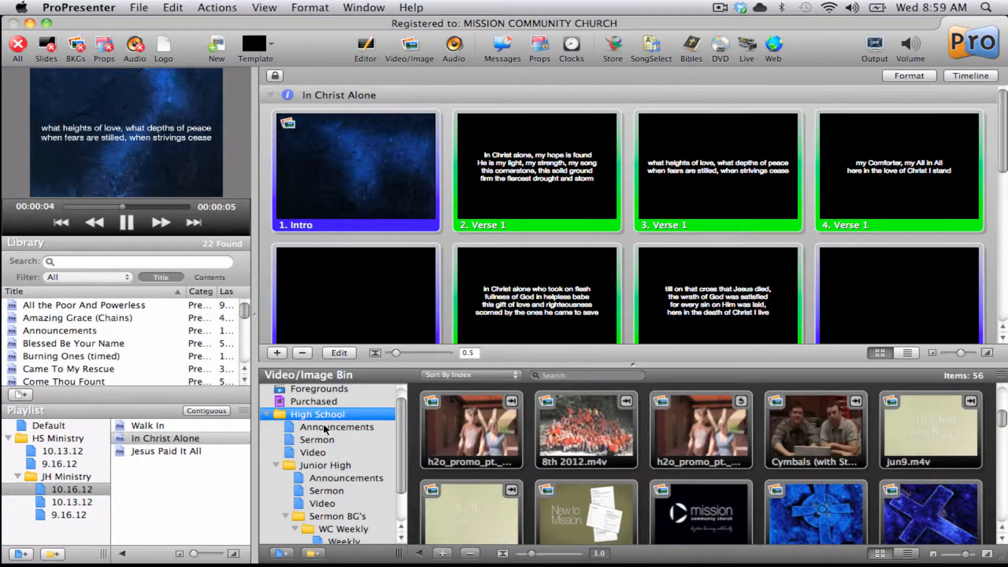
left_click(324, 426)
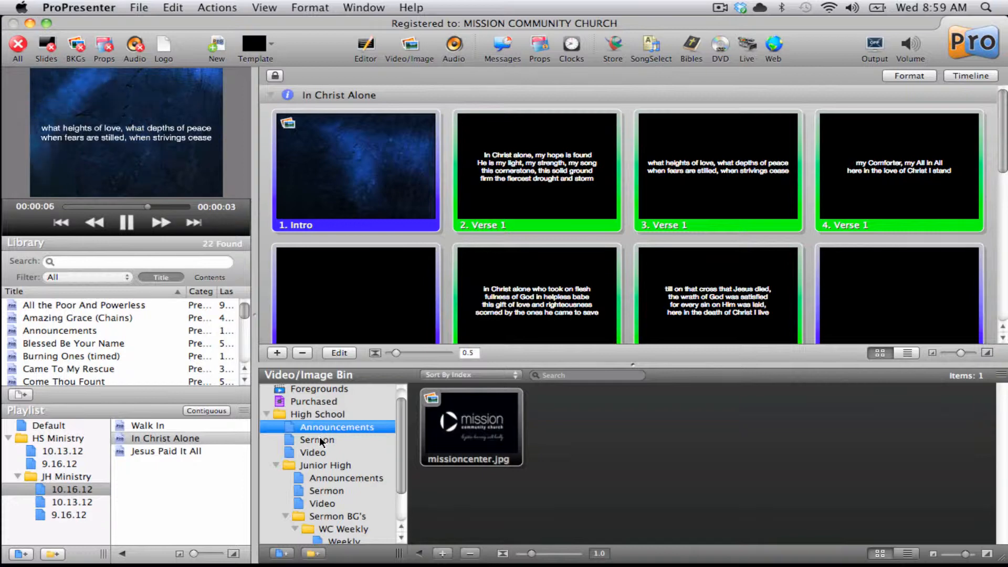
left_click(318, 439)
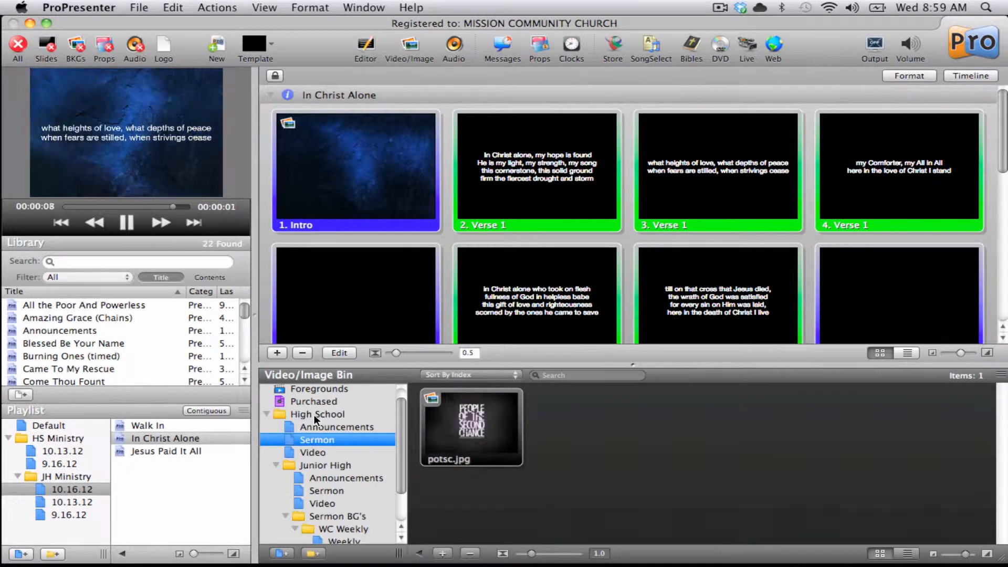
Step: Create a new playlist named test inside the High School folder of the Video/Image Bin
left_click(315, 415)
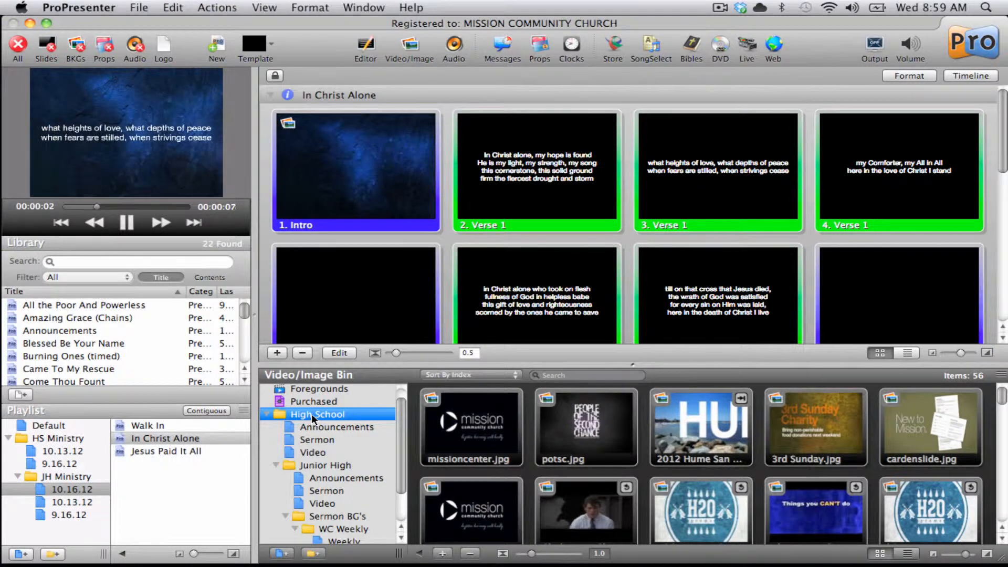
left_click(281, 552)
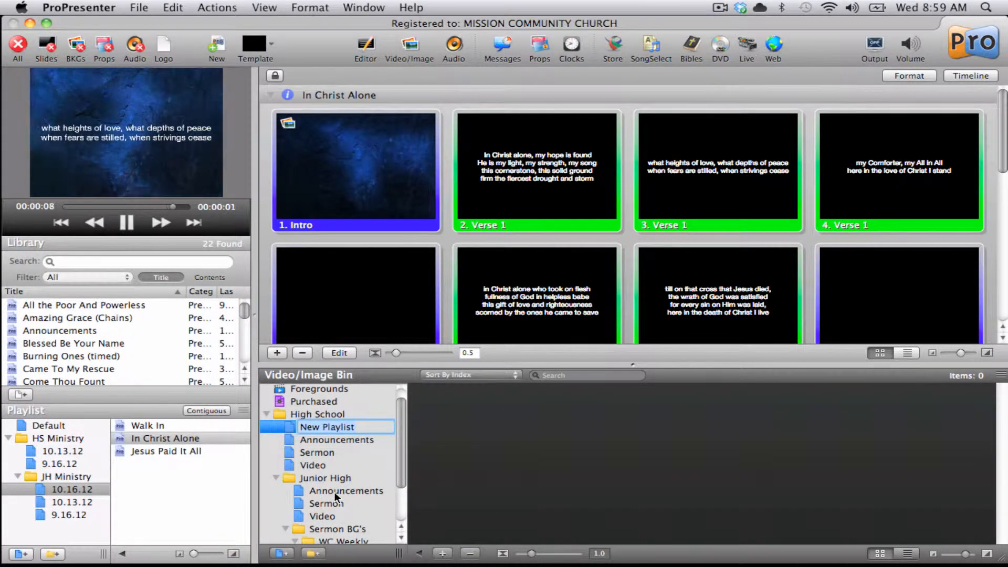
type("test")
key("Return")
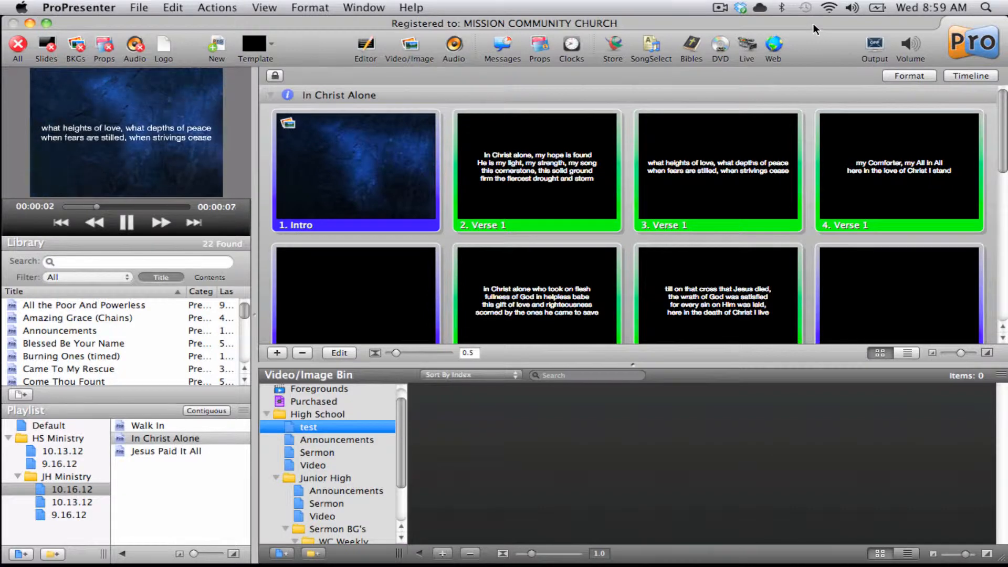
Step: Import all eight images from the 1.7.2012 folder into the test playlist of the media bin
left_click_drag(813, 23, 559, 26)
left_click(842, 31)
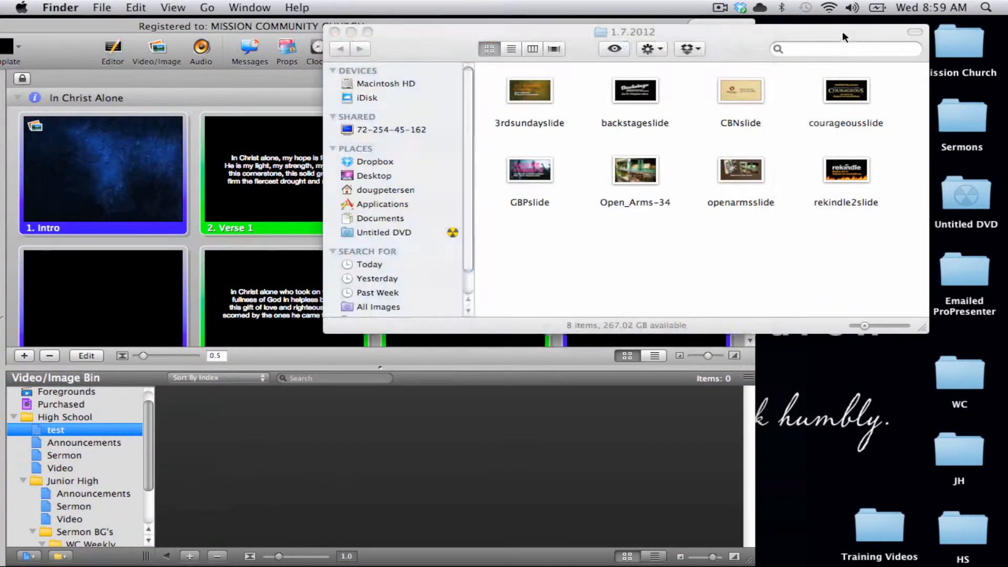
left_click(520, 88)
key("super+a")
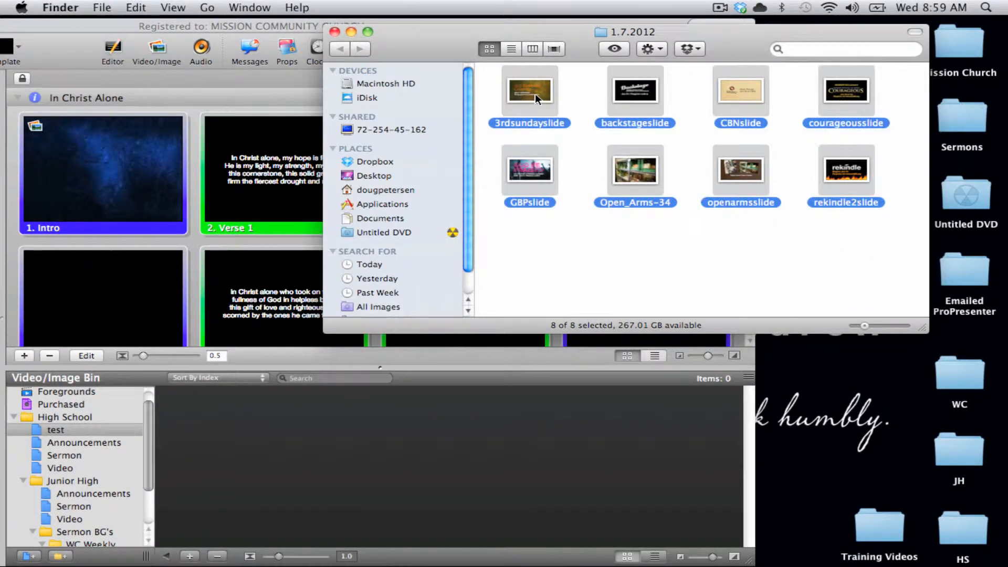
left_click_drag(533, 100, 371, 391)
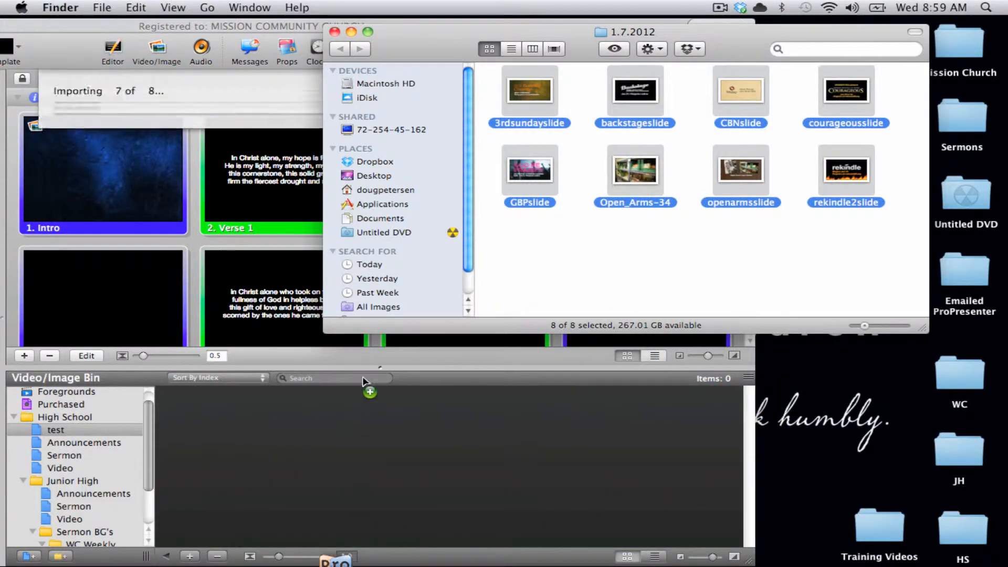
left_click(305, 24)
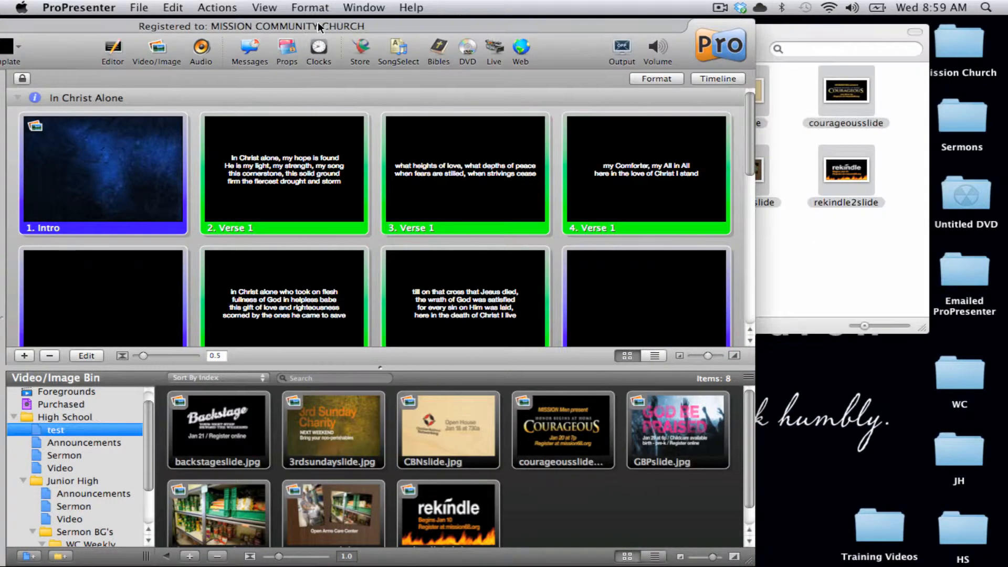
left_click_drag(304, 24, 569, 19)
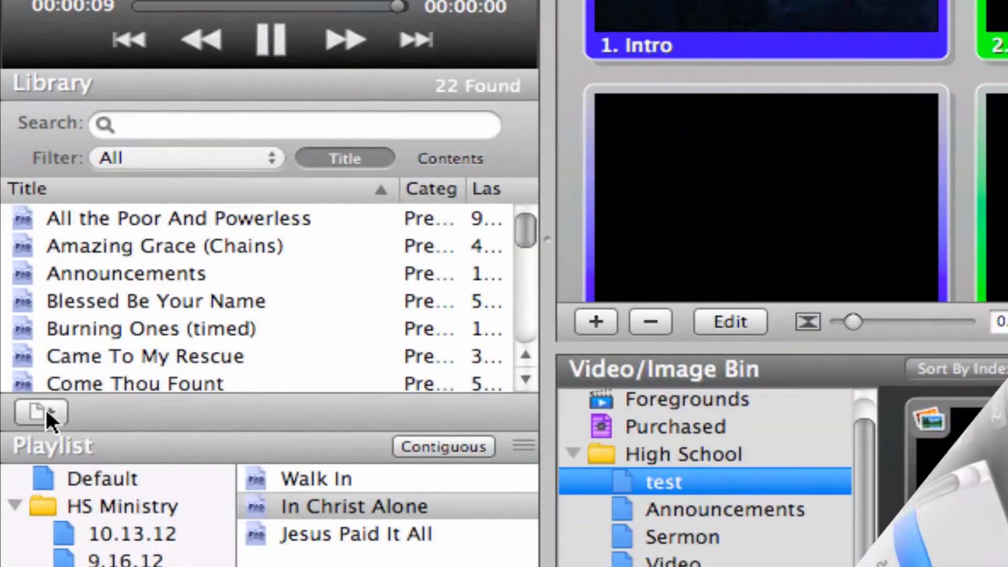
Step: Create a new library document and name it test
left_click(45, 407)
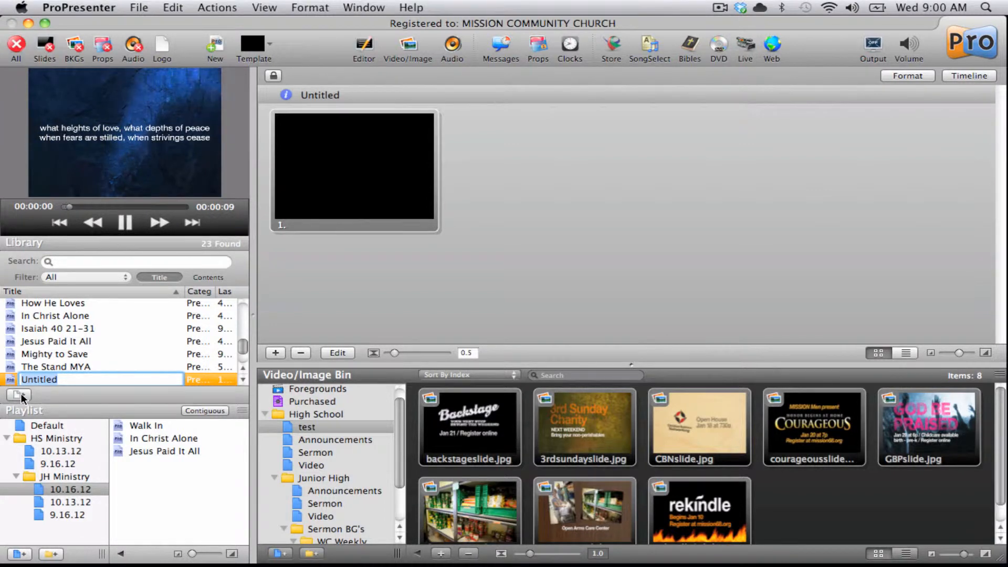
type("tes")
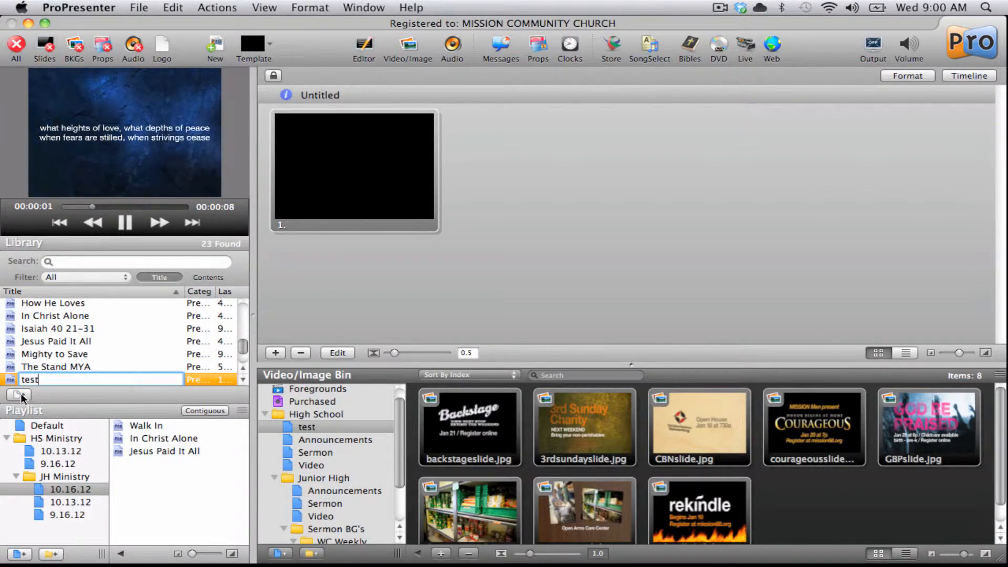
type("t")
key("Return")
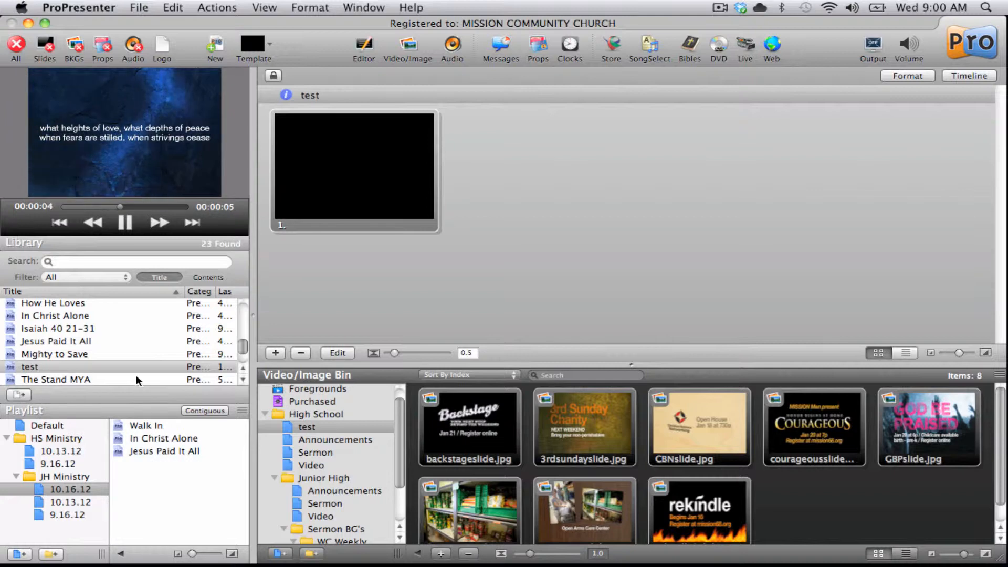
Step: Delete the blank first slide from the test document
right_click(357, 160)
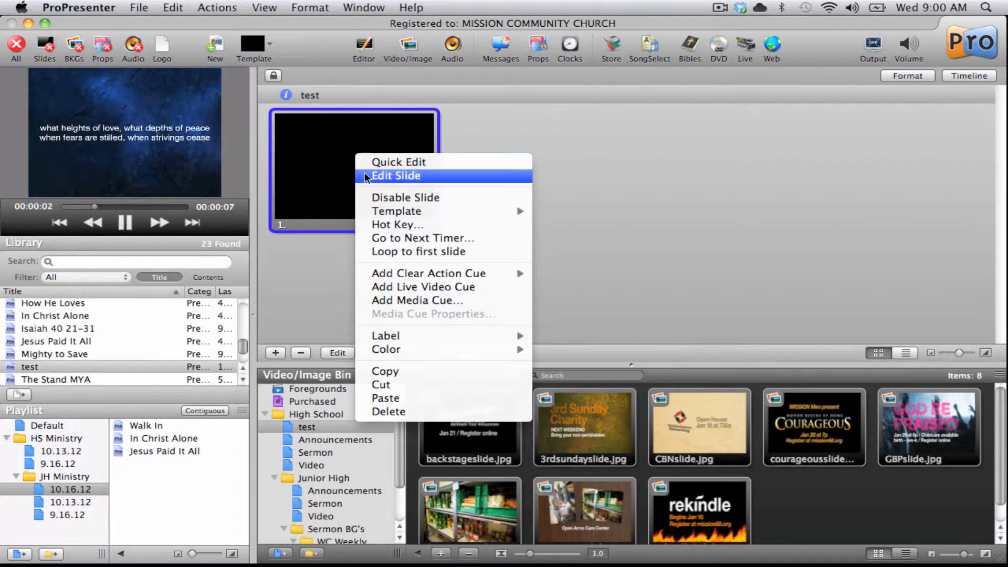
left_click(626, 221)
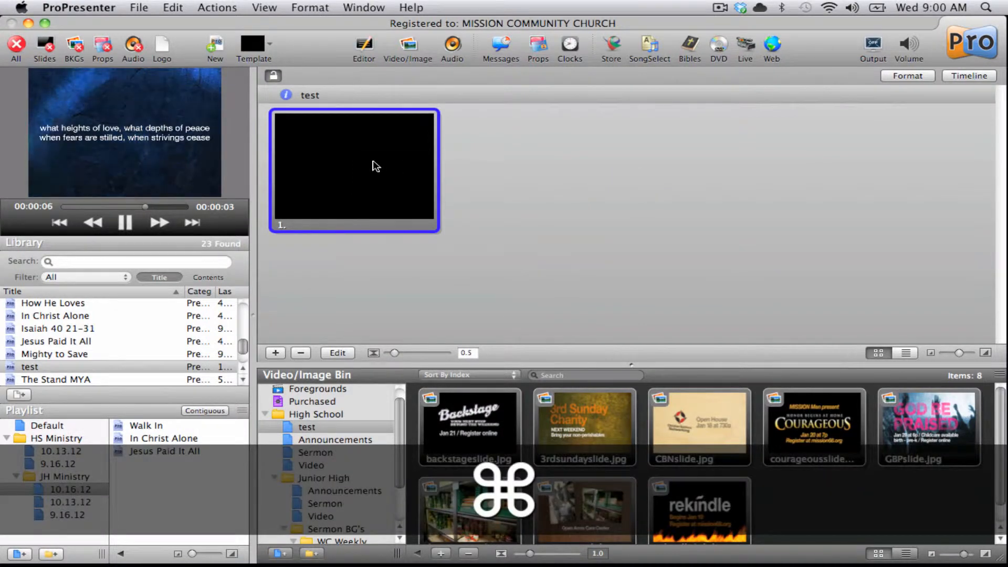
left_click(376, 165, "super")
left_click(376, 166, "super")
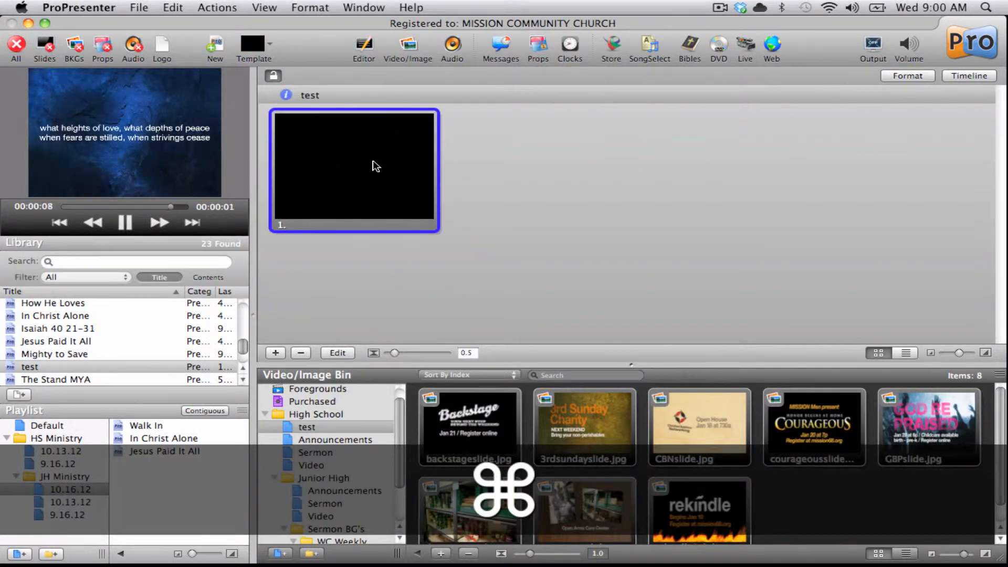
key("super+BackSpace")
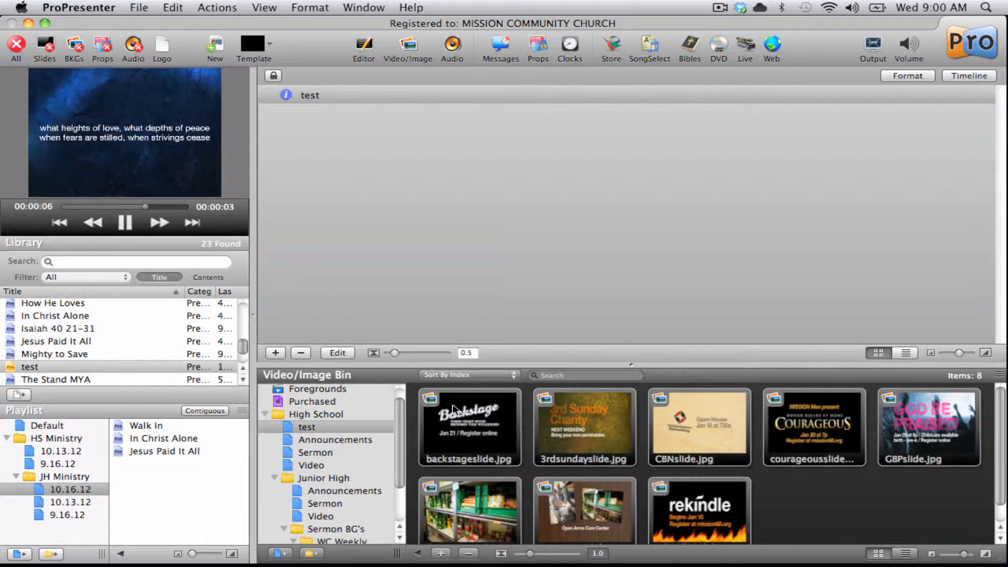
Step: Add backstageslide.jpg from the media bin to the test document as a slide
key("super")
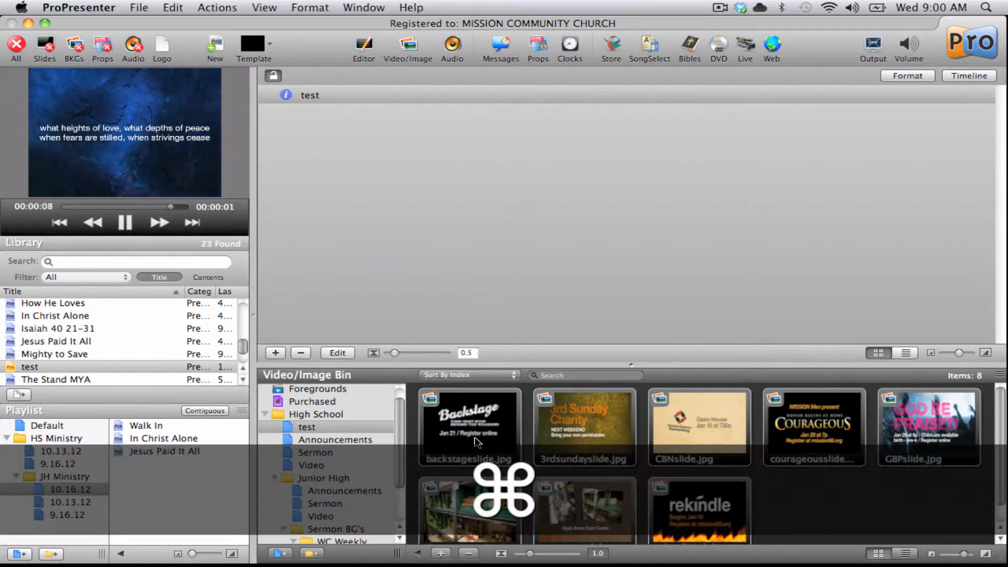
left_click_drag(476, 440, 410, 220)
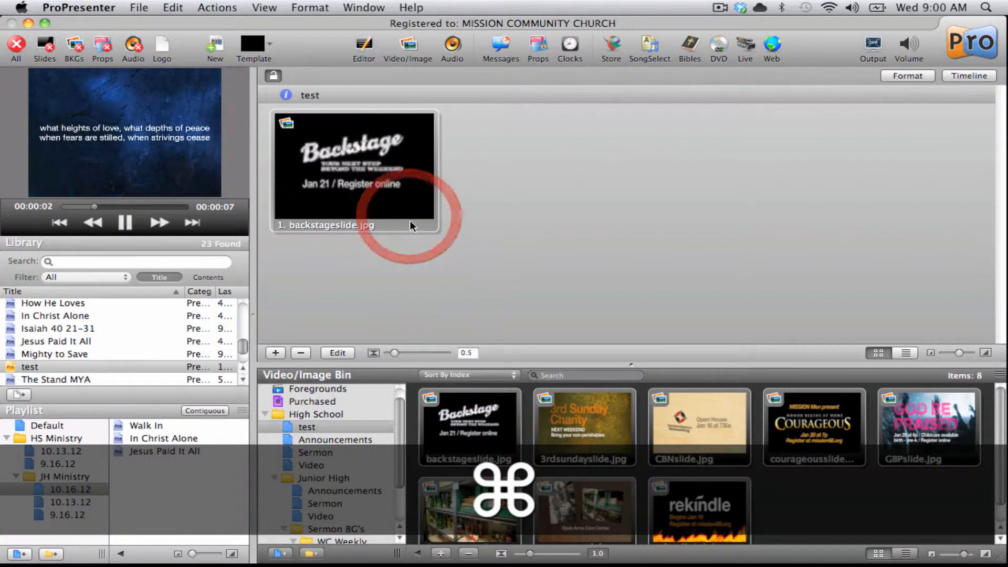
left_click(508, 255)
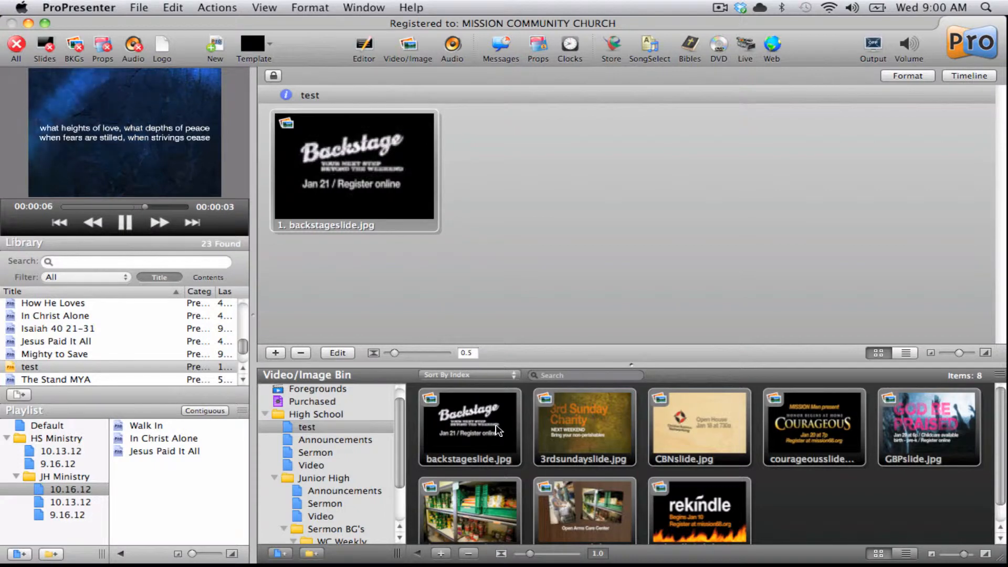
Step: Select all eight images in the test bin playlist and add them as slides to the document
key("super")
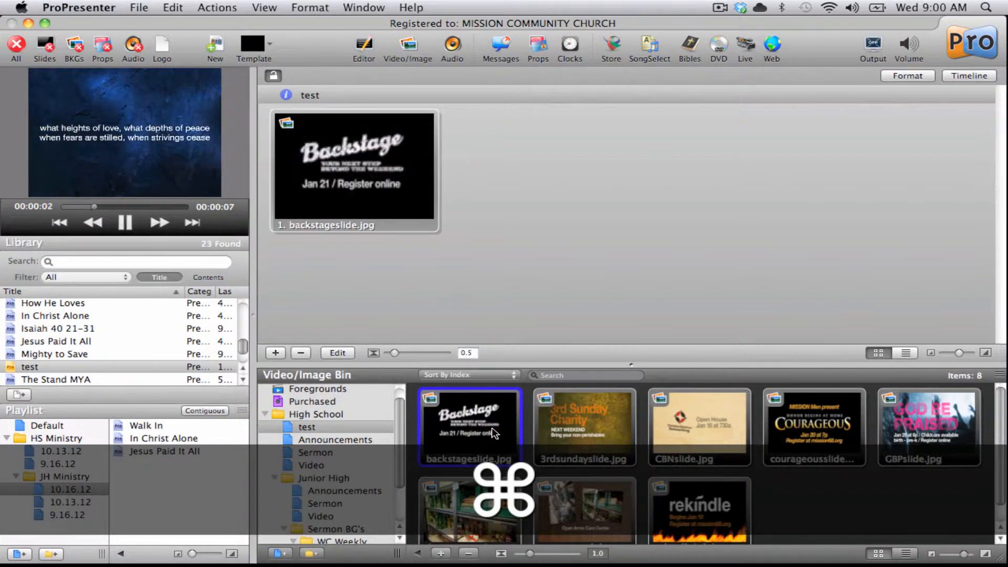
key("super+a")
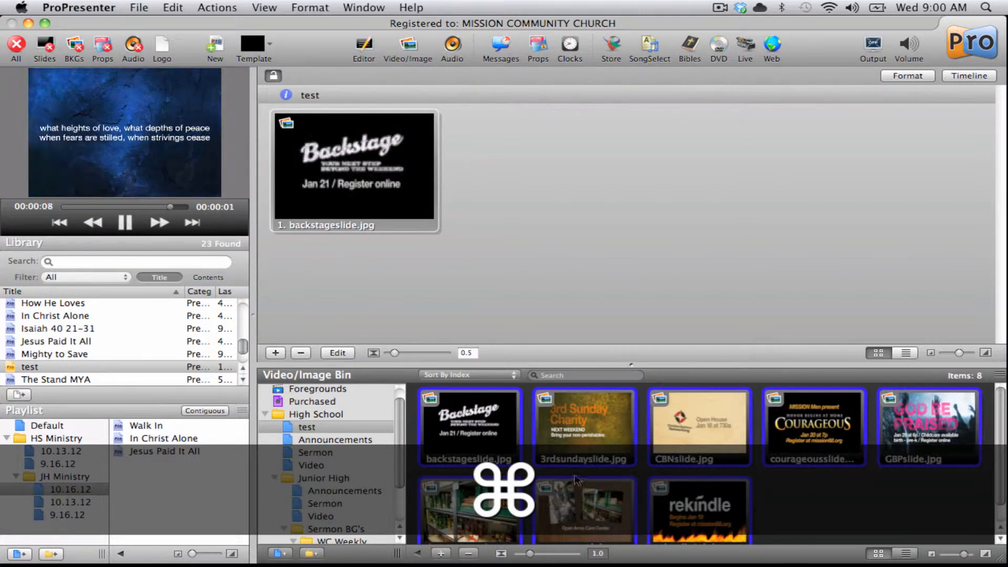
left_click(475, 432)
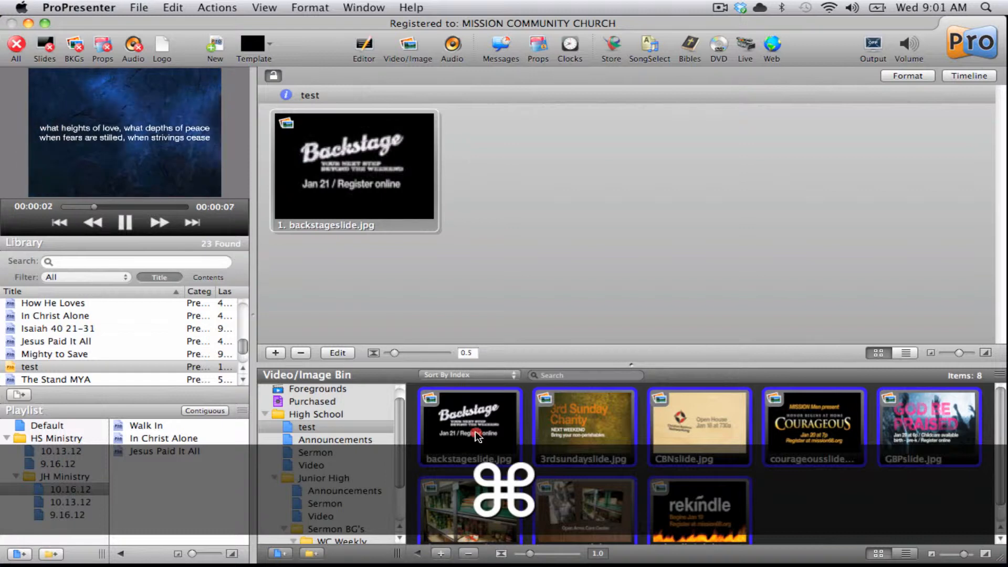
left_click_drag(475, 432, 540, 157)
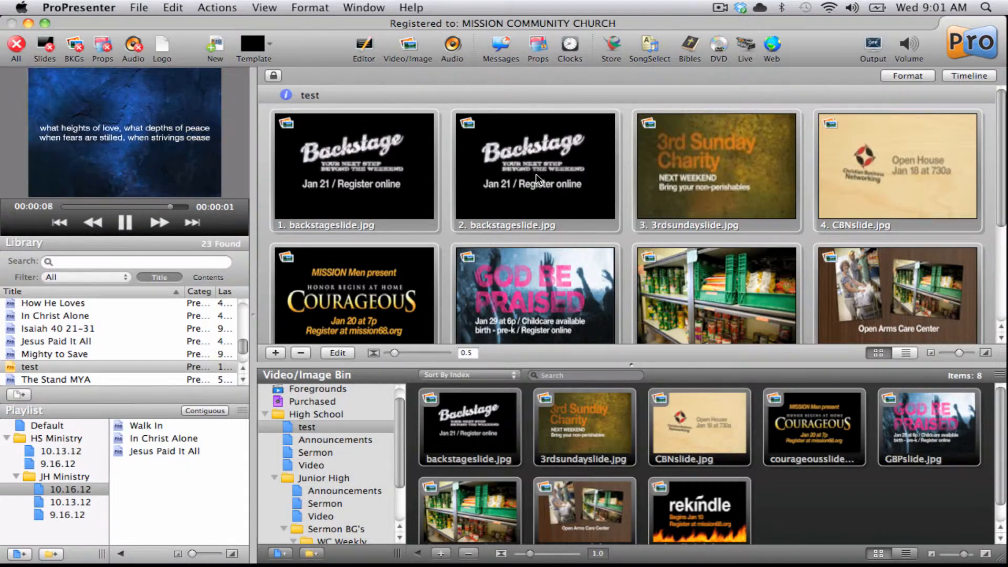
Step: Save all open documents with Save All
key("super+s")
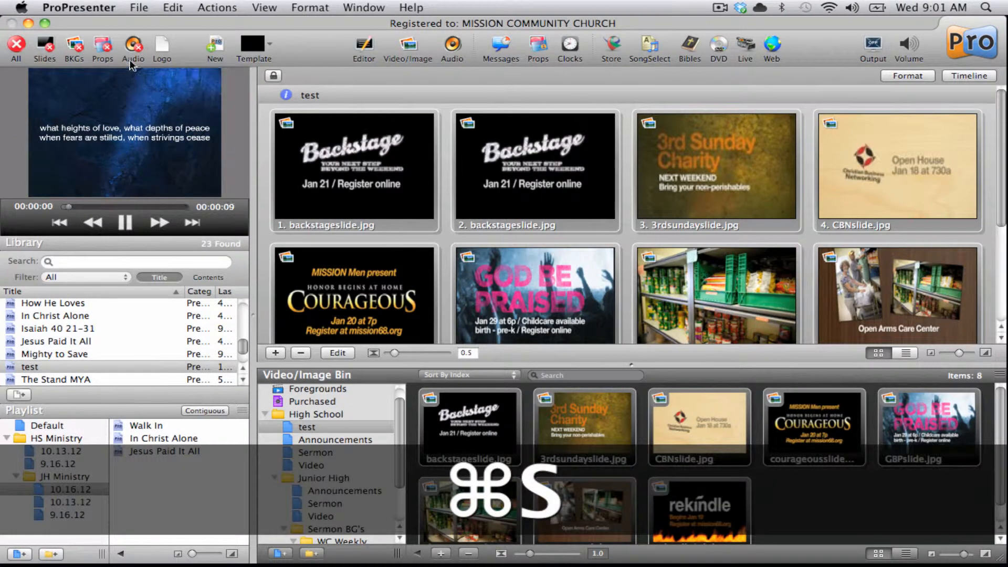
left_click(139, 7)
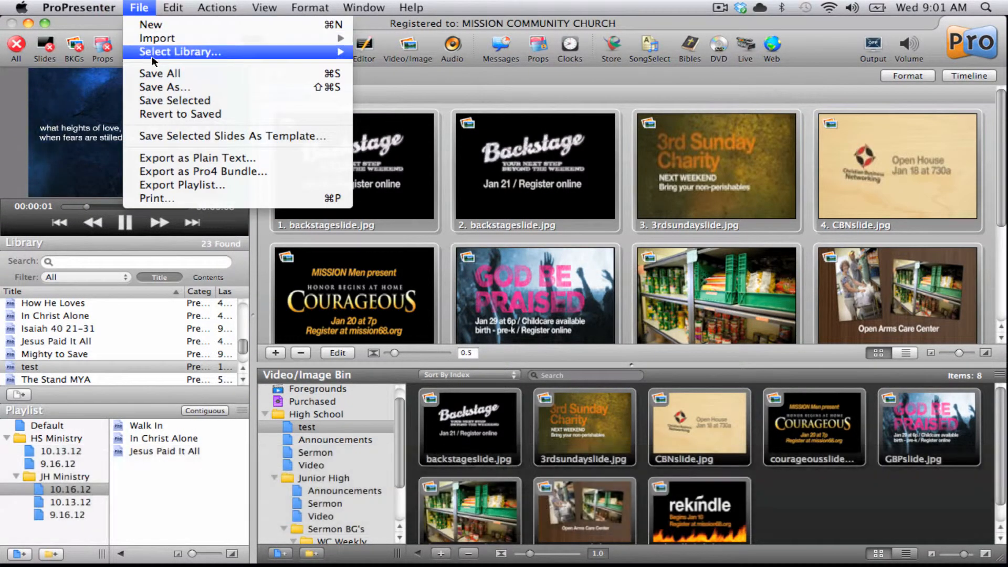
left_click(174, 75)
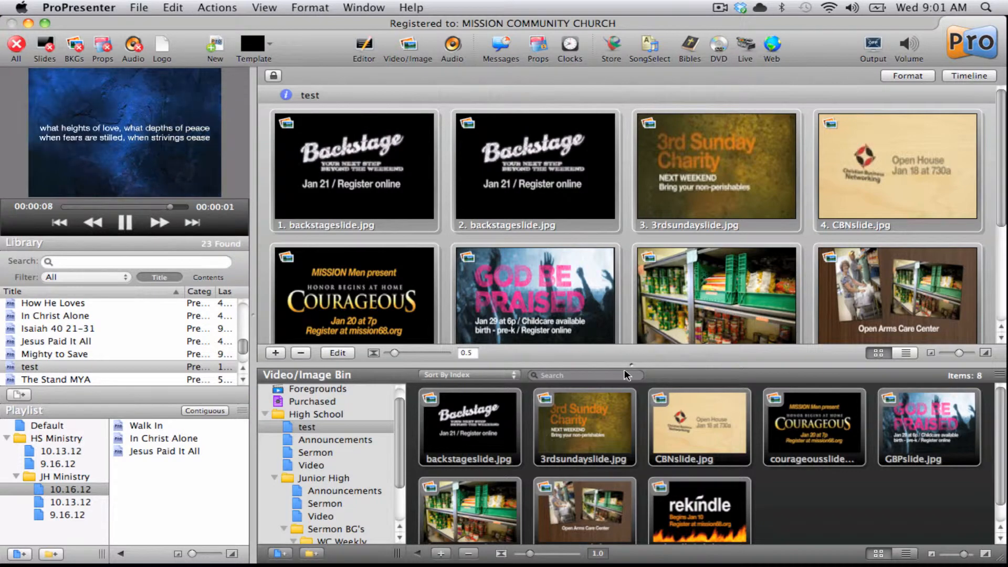
Step: Move the 3rdsundayslide.jpg slide to the second position in the test document
left_click_drag(635, 363, 636, 420)
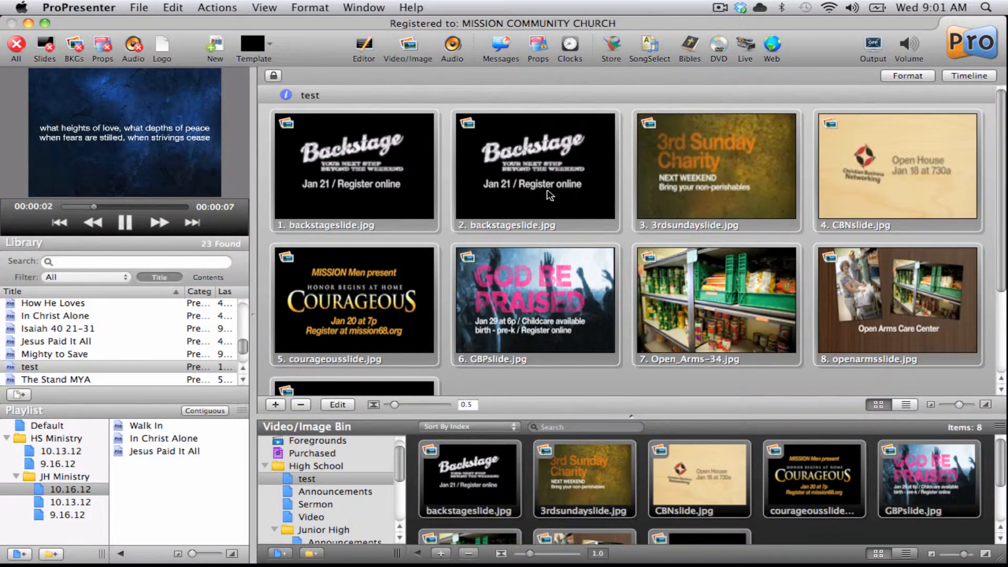
left_click(704, 176, "super")
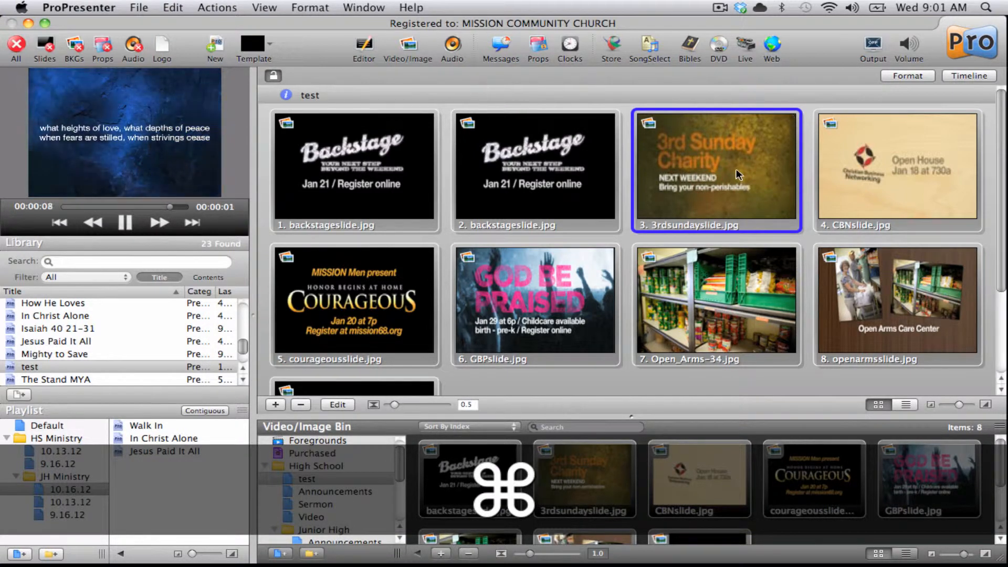
left_click_drag(739, 175, 475, 168)
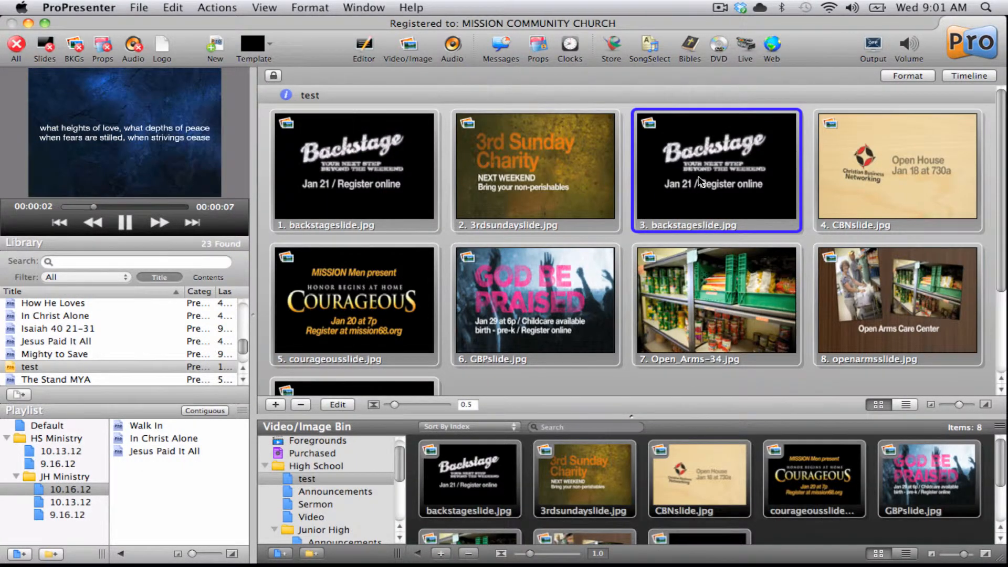
Step: Add the test document to the JH Ministry 10.16.12 playlist and save
left_click(32, 367)
left_click_drag(32, 371, 47, 484)
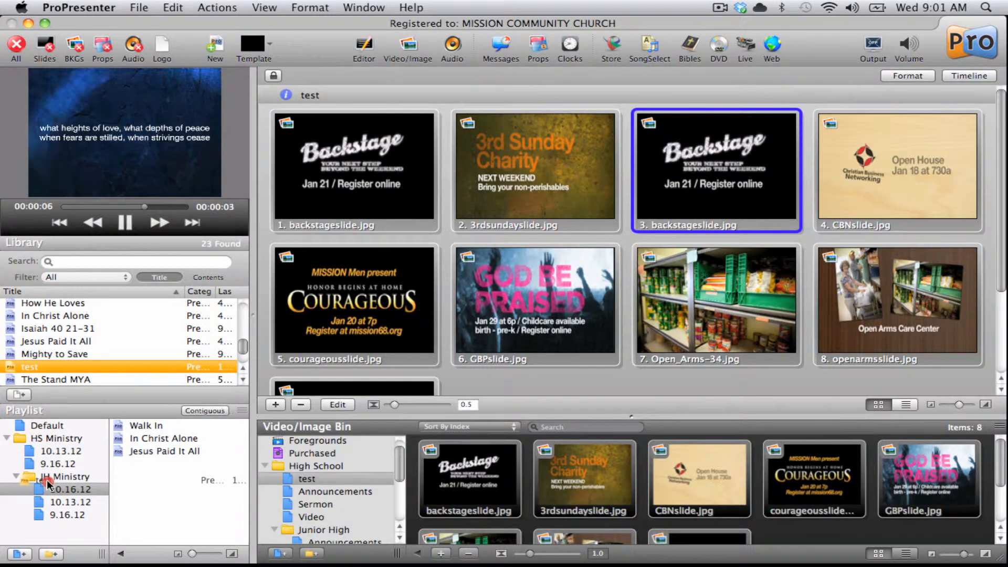
key("super+s")
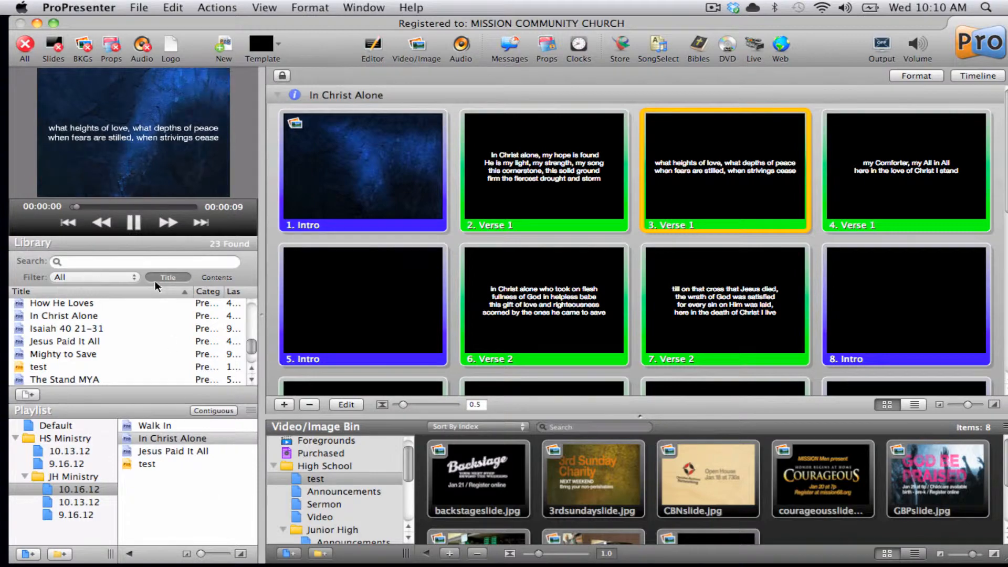
left_click(37, 24)
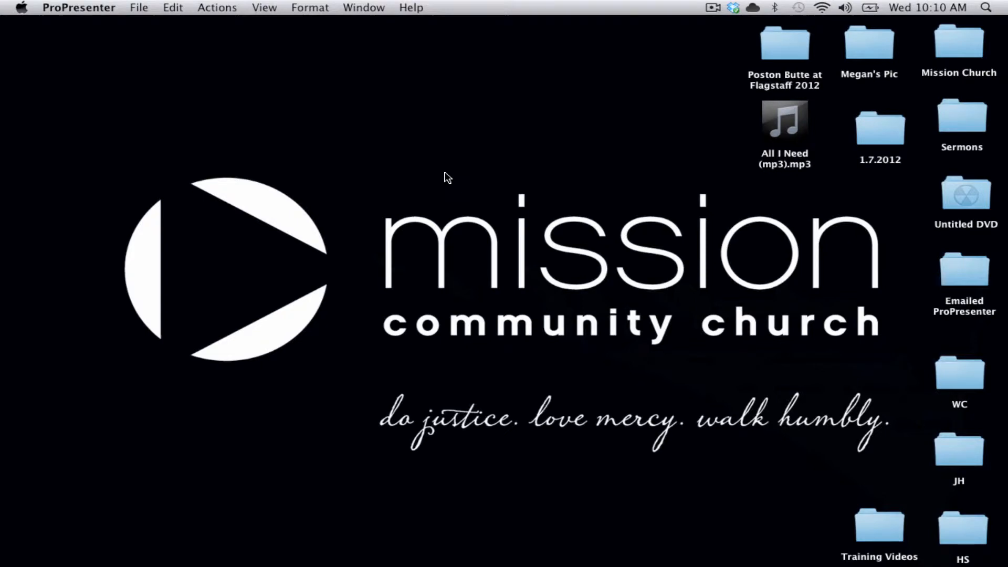
mouse_move(740, 560)
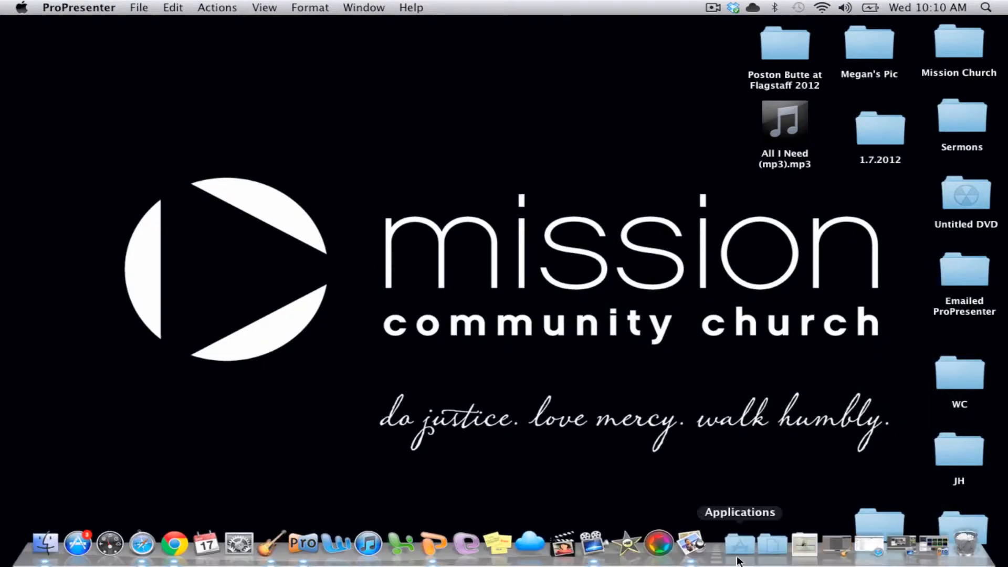
left_click(796, 549)
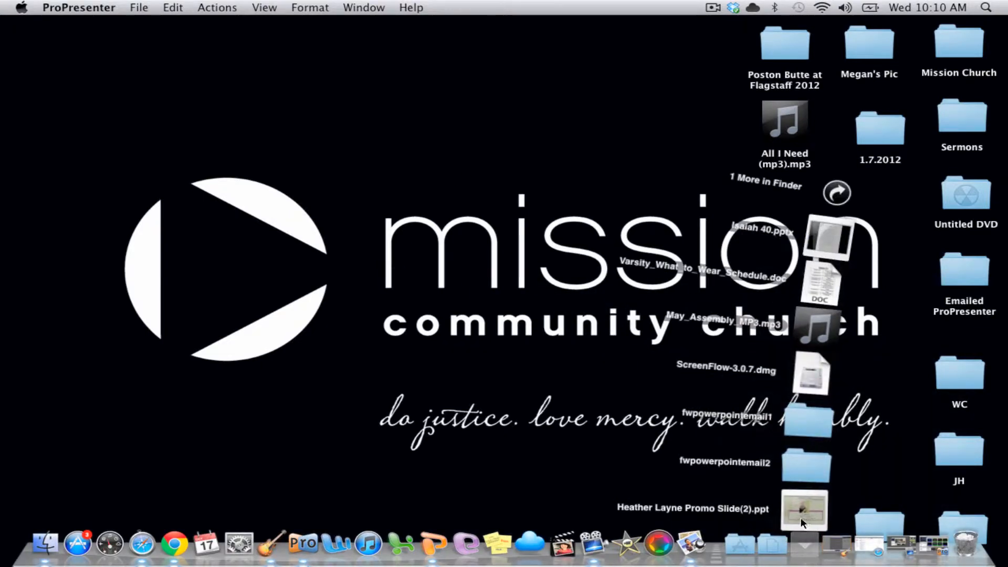
left_click(802, 522)
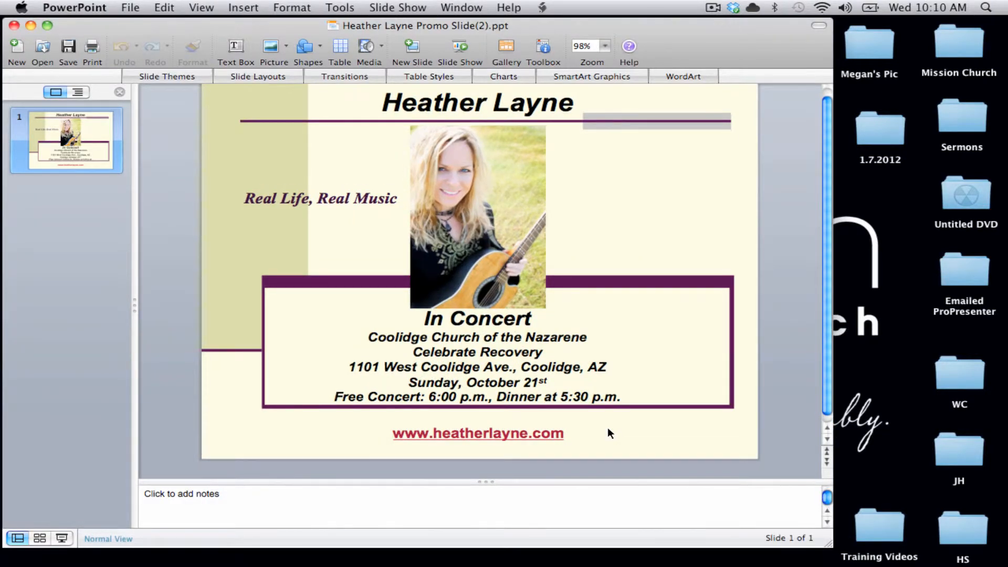
Step: Save the presentation to the Desktop in JPEG format and acknowledge the export notice
left_click(130, 10)
left_click(161, 136)
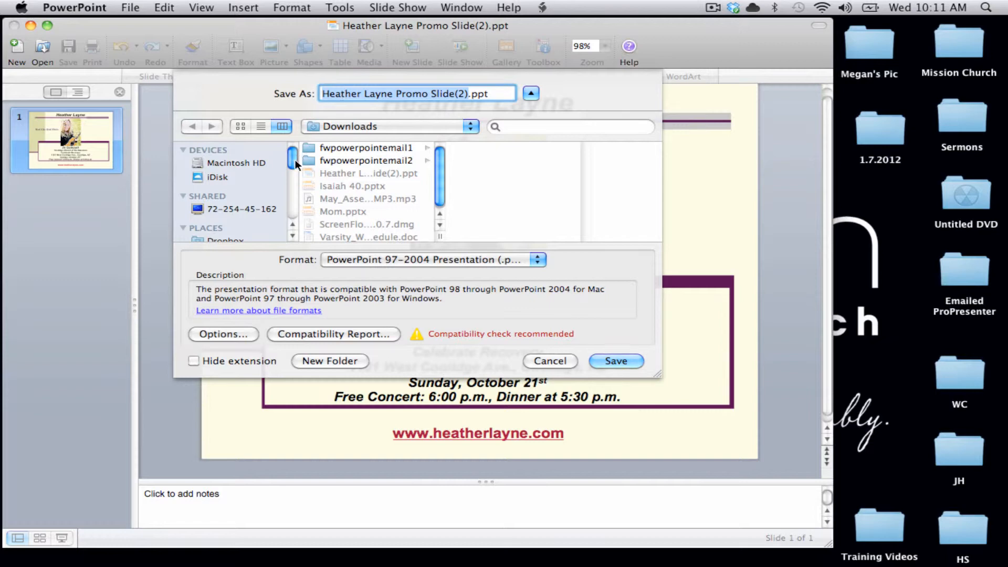
left_click_drag(294, 159, 295, 175)
left_click(214, 201)
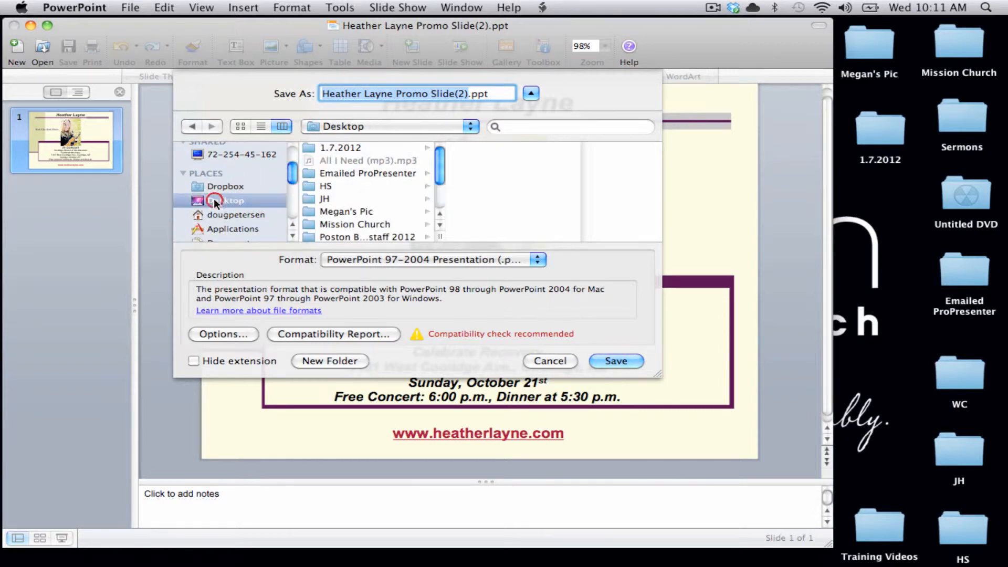
left_click(354, 258)
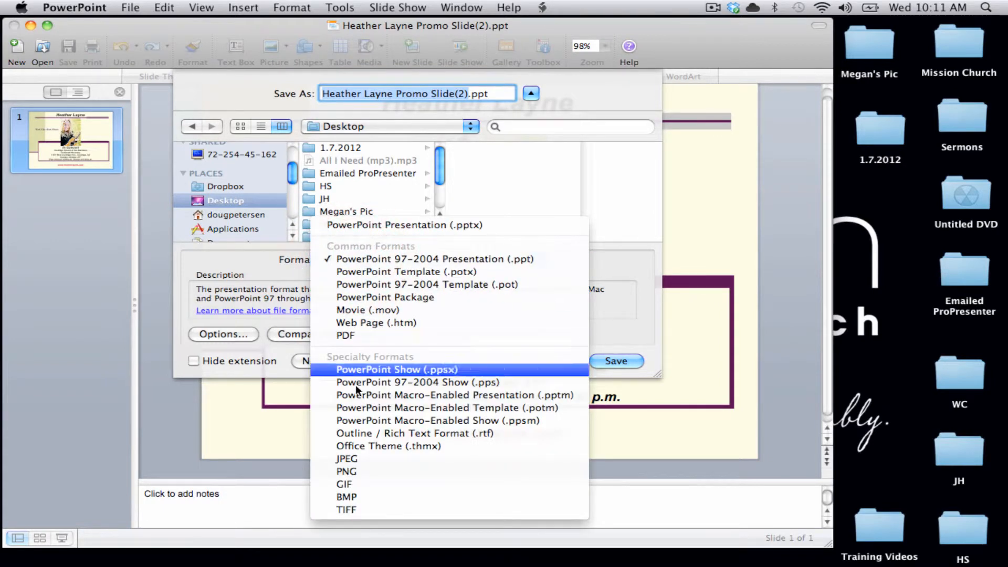
left_click(350, 459)
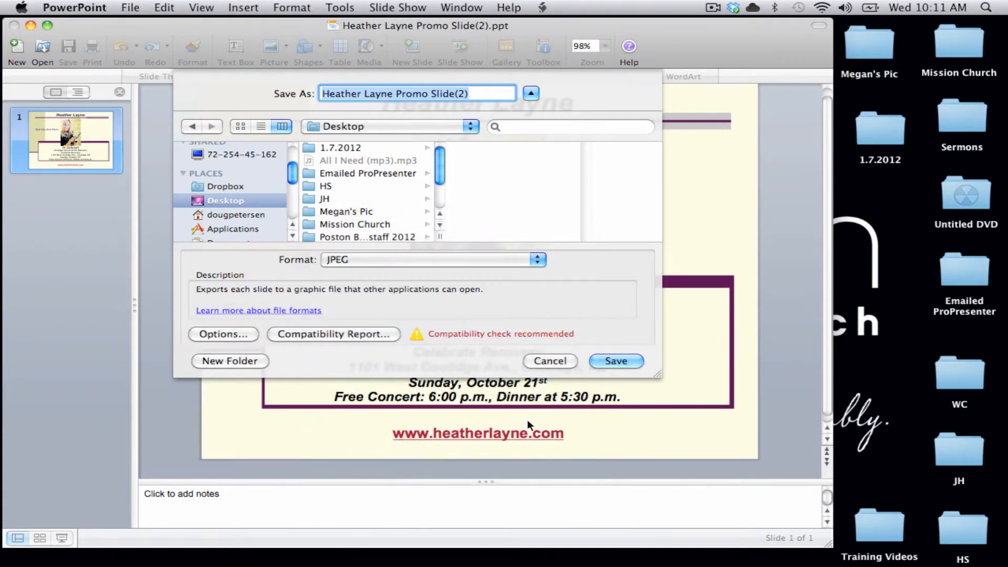
left_click(628, 360)
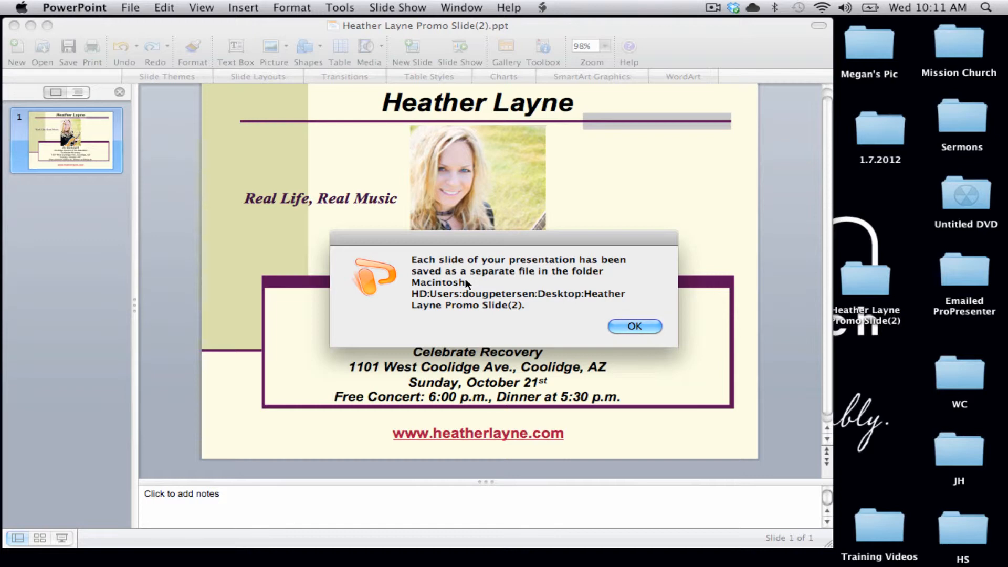
left_click(650, 327)
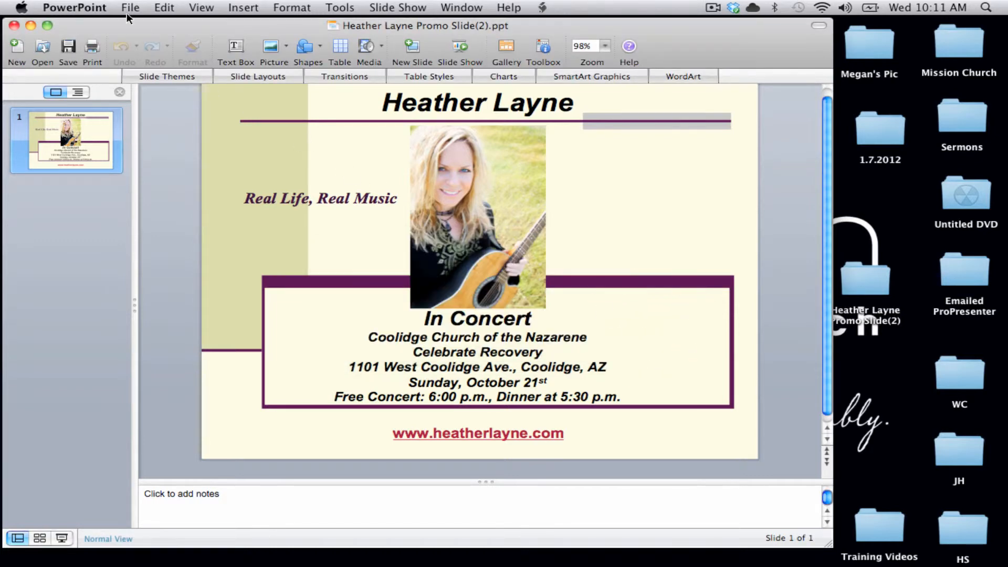
left_click(13, 27)
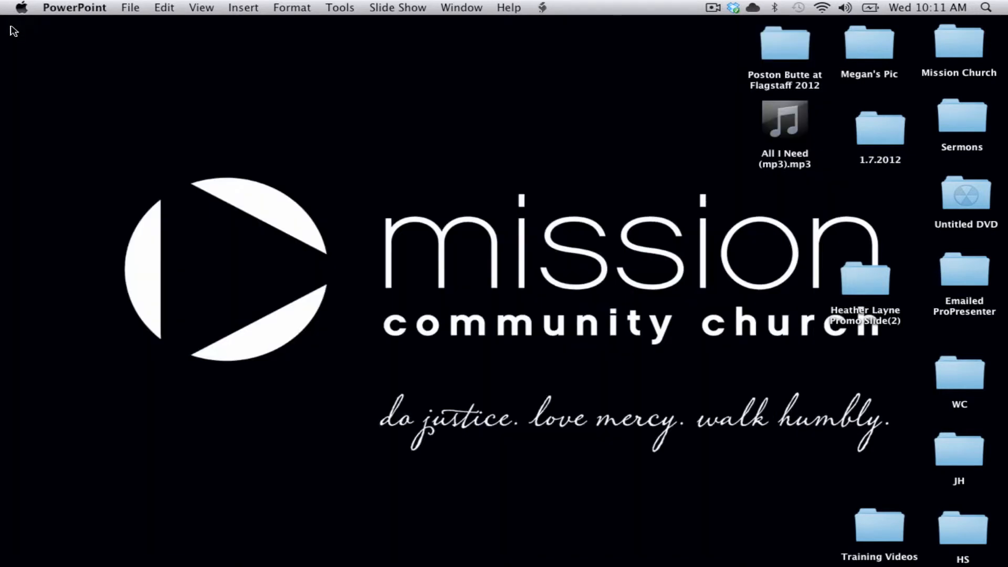
left_click(646, 279)
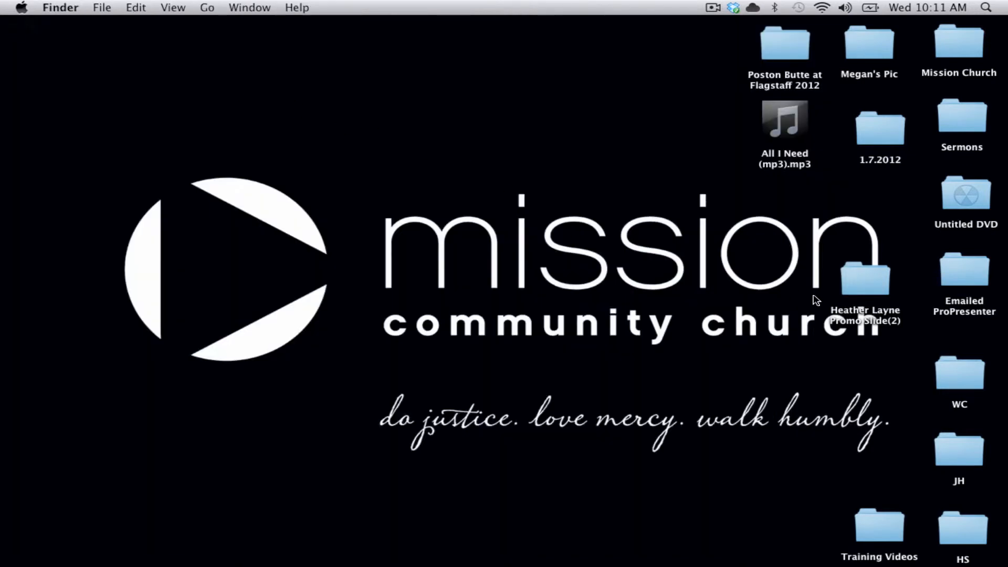
double_click(866, 277)
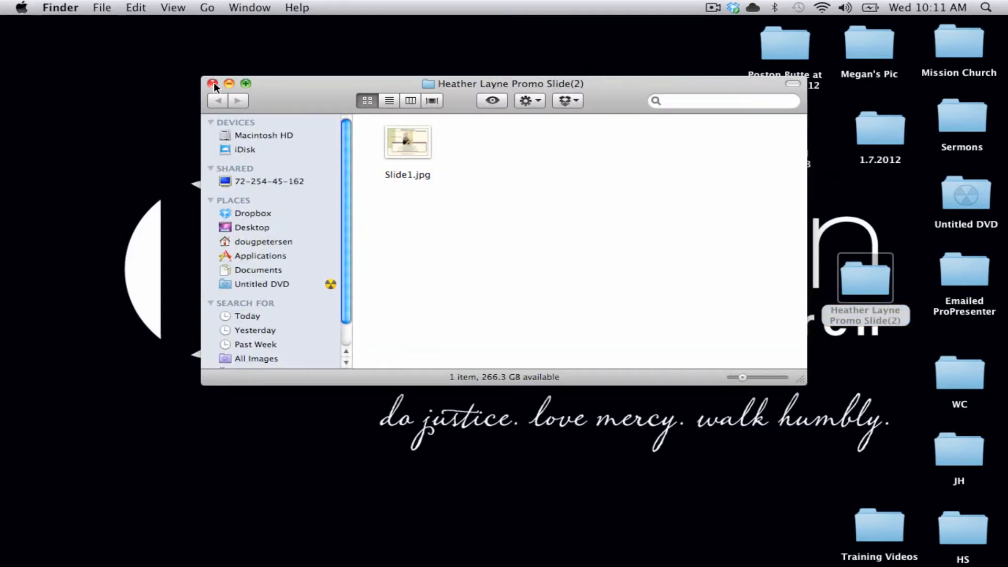
left_click_drag(452, 85, 635, 82)
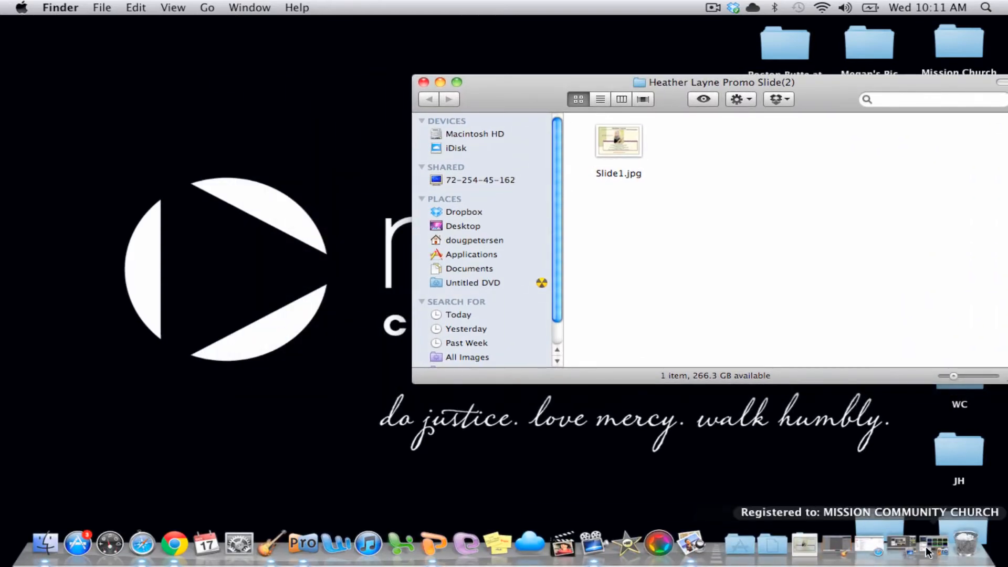
left_click(924, 549)
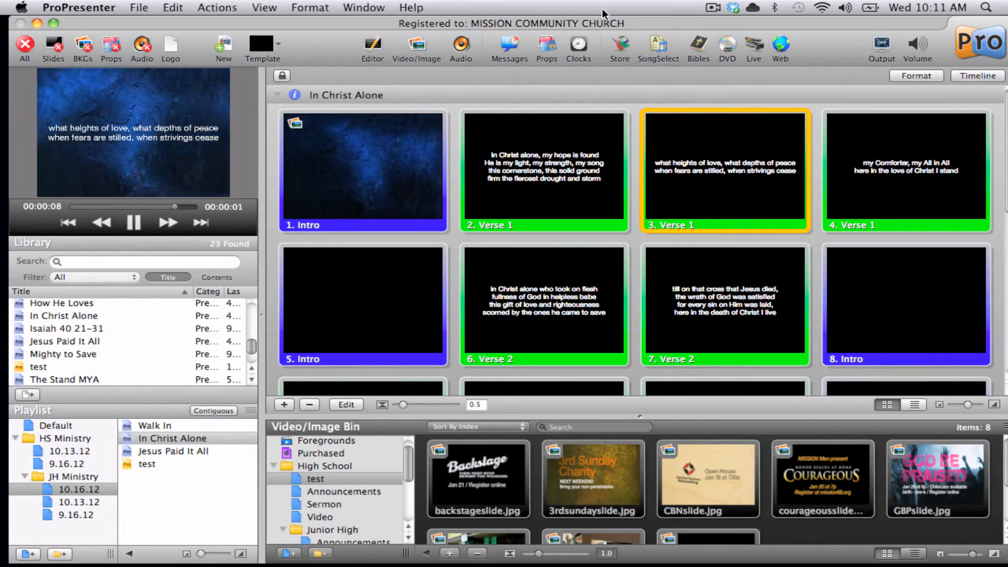
left_click_drag(568, 21, 165, 16)
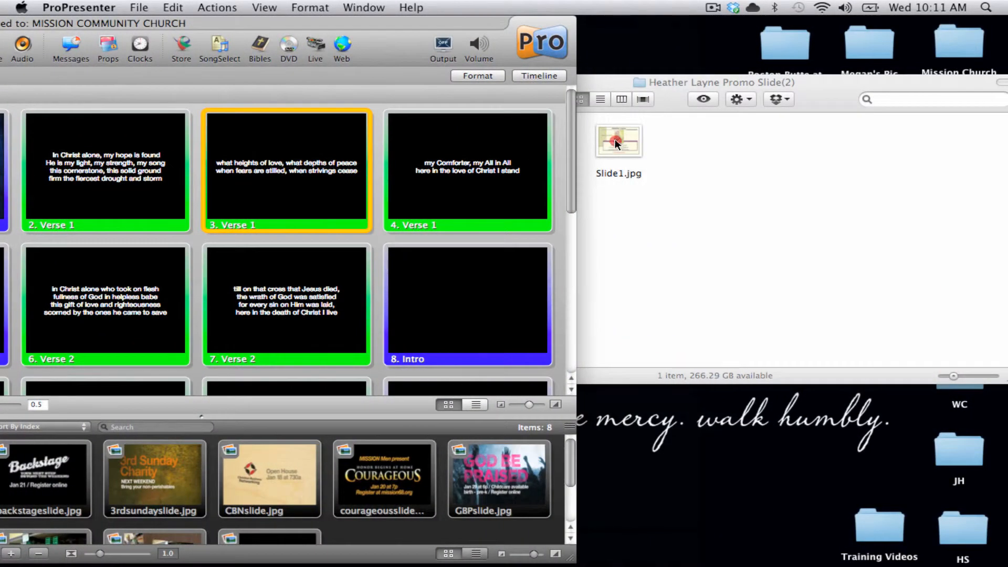
left_click_drag(616, 144, 445, 479)
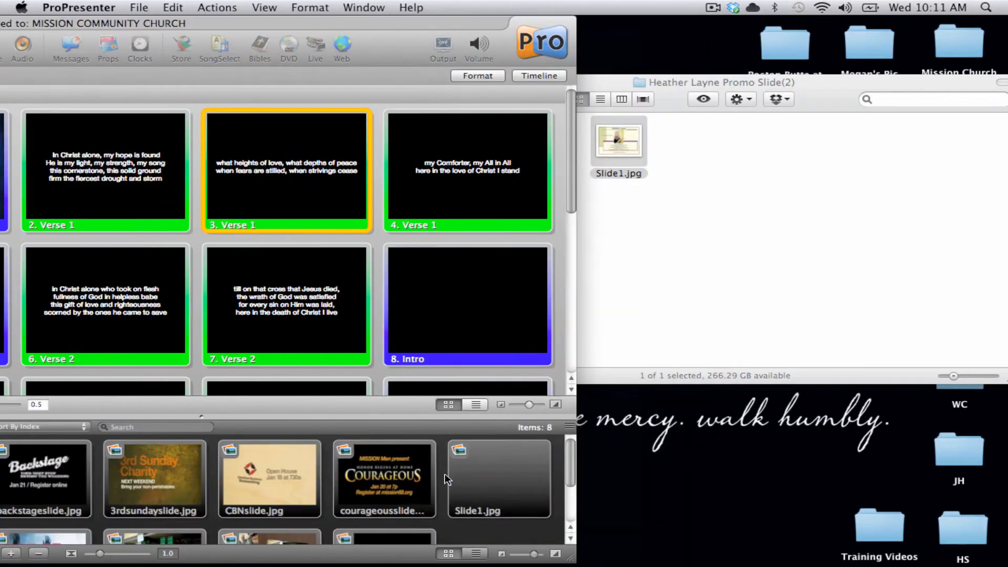
left_click_drag(403, 24, 840, 23)
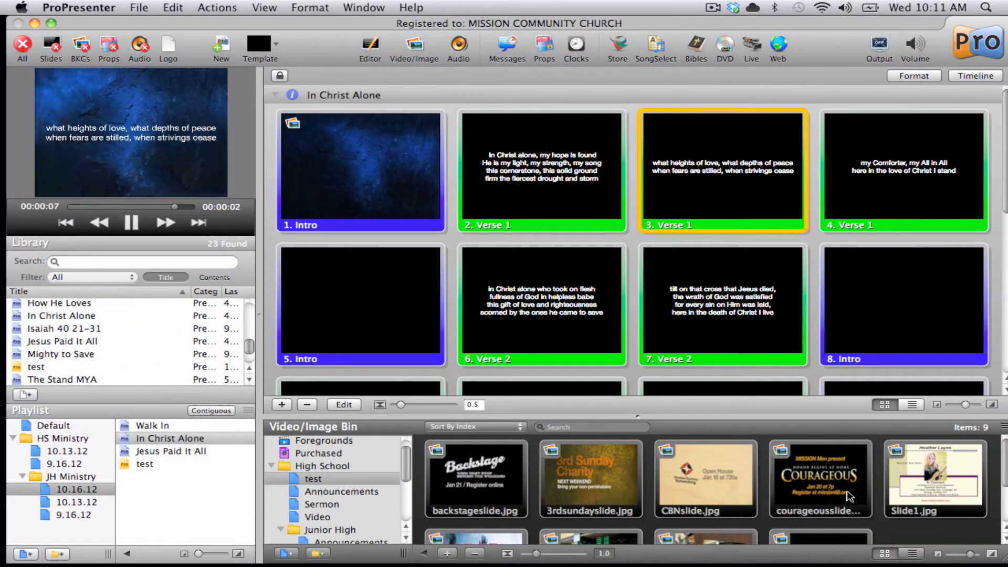
Step: Open the test document in the playlist and insert Slide1.jpg from the bin as its fourth slide
left_click(144, 465)
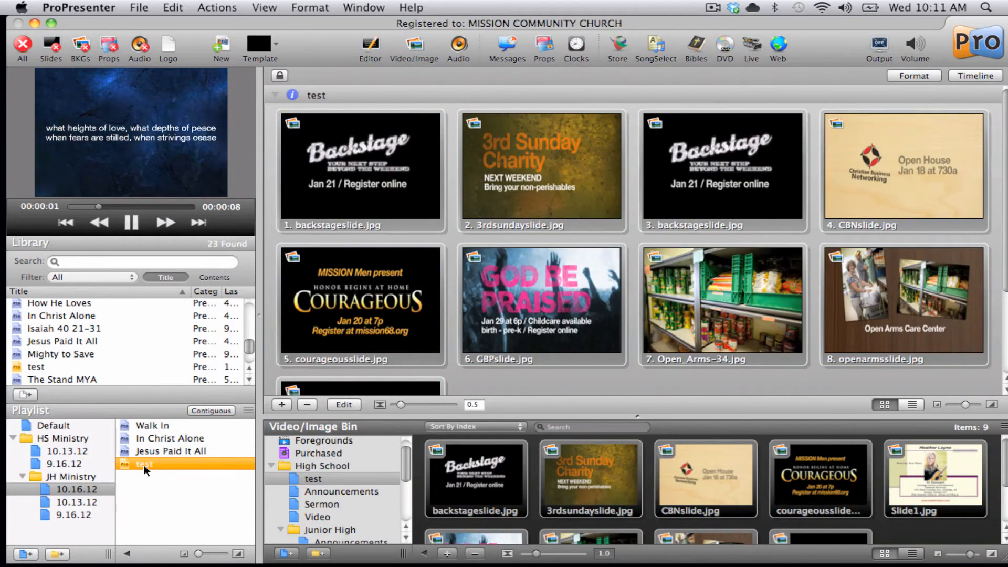
key("super")
left_click(931, 482, "super")
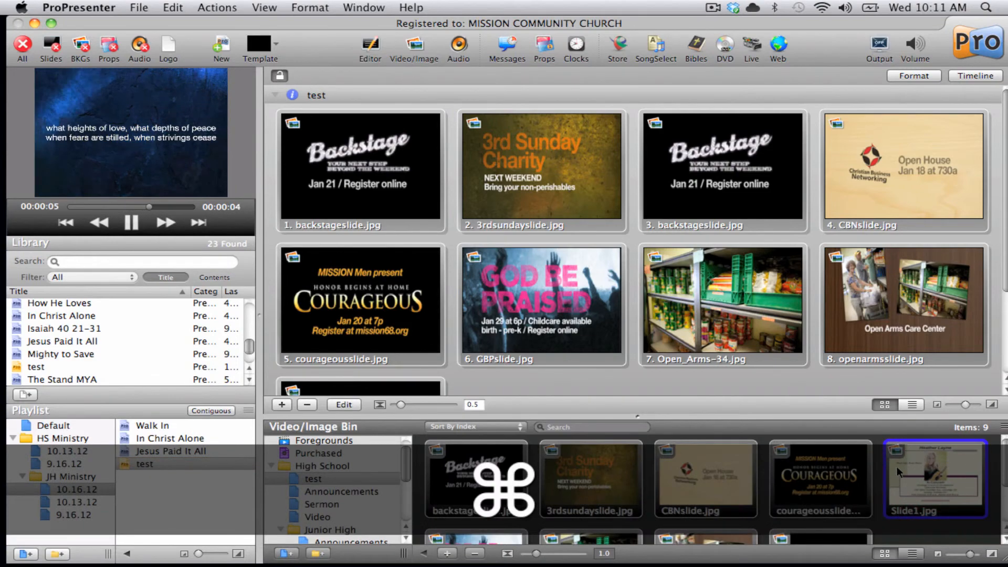
left_click_drag(932, 479, 815, 163)
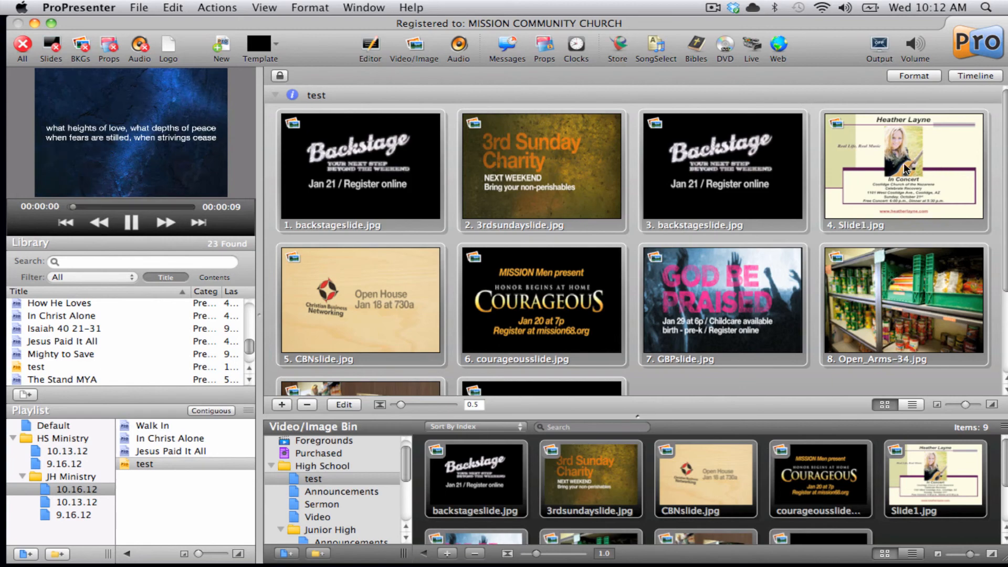